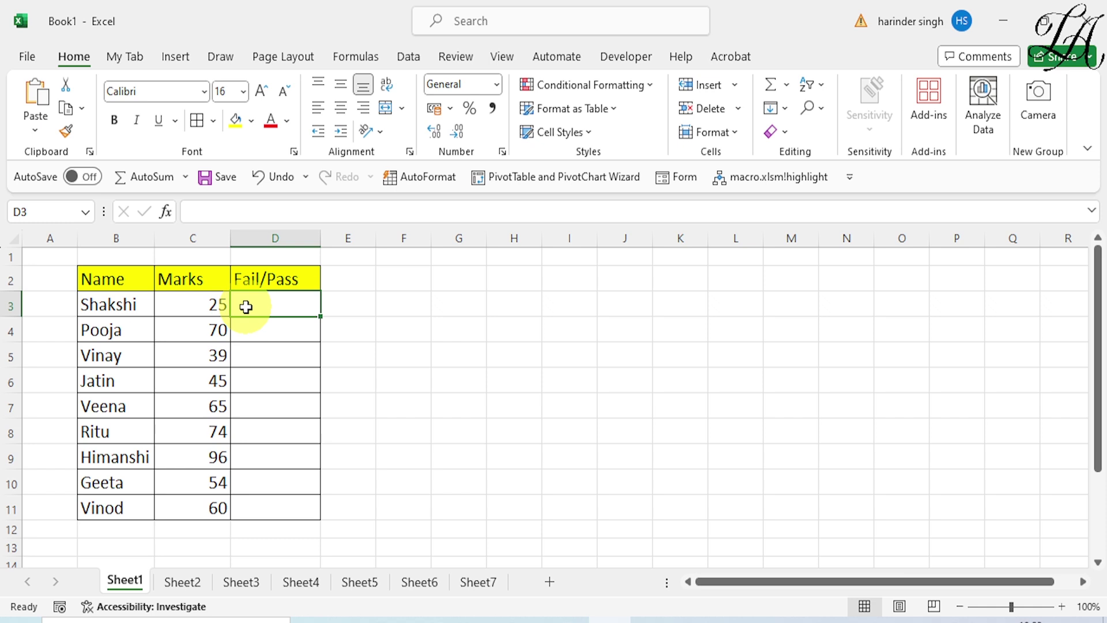
Enter =IF(C3<40,"Fail","Pass") in cell D3 to grade the first student's marks.
type("=if")
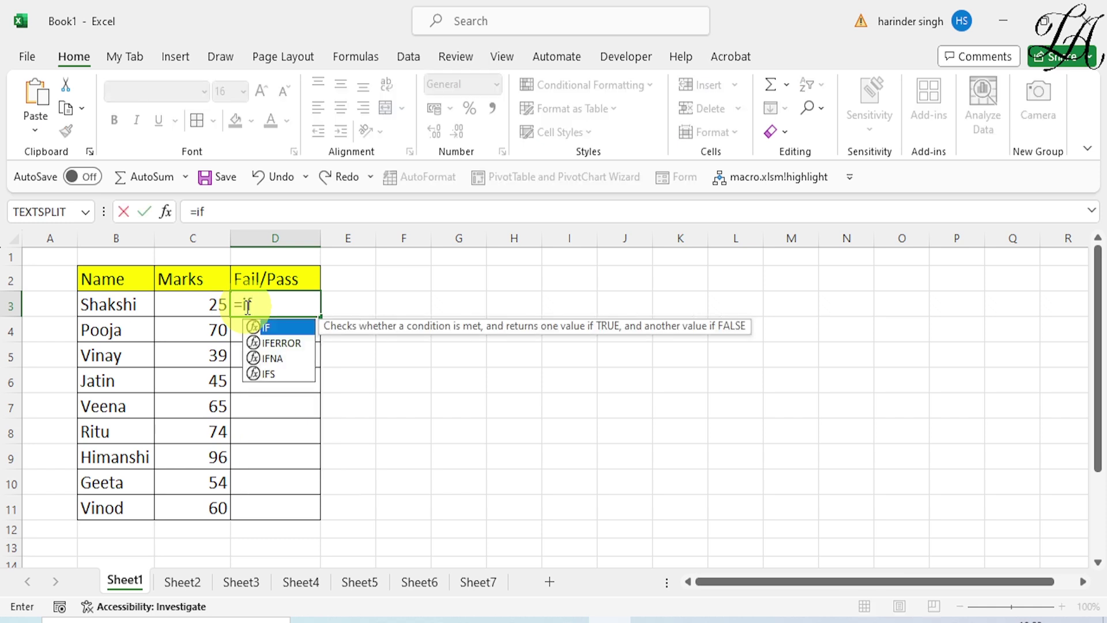
type("(")
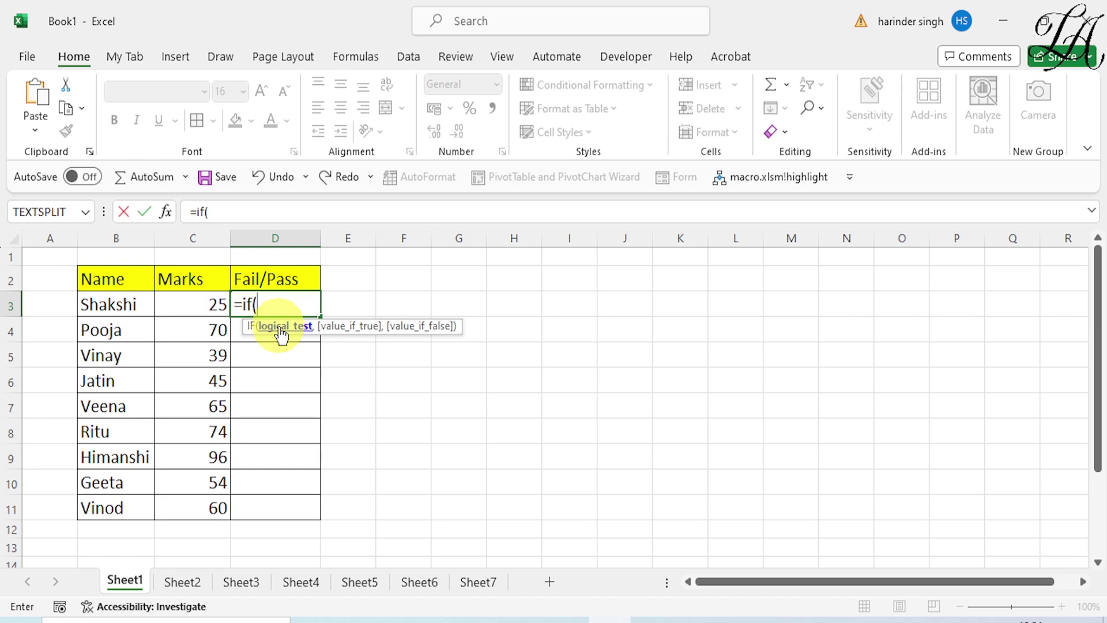
left_click(193, 306)
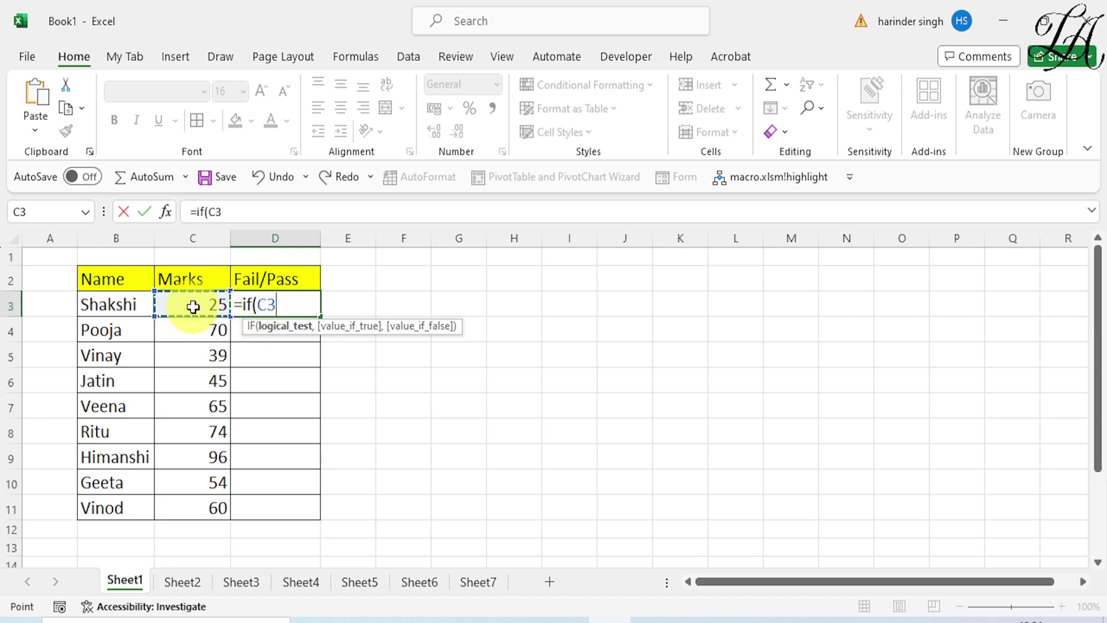
type("<40,")
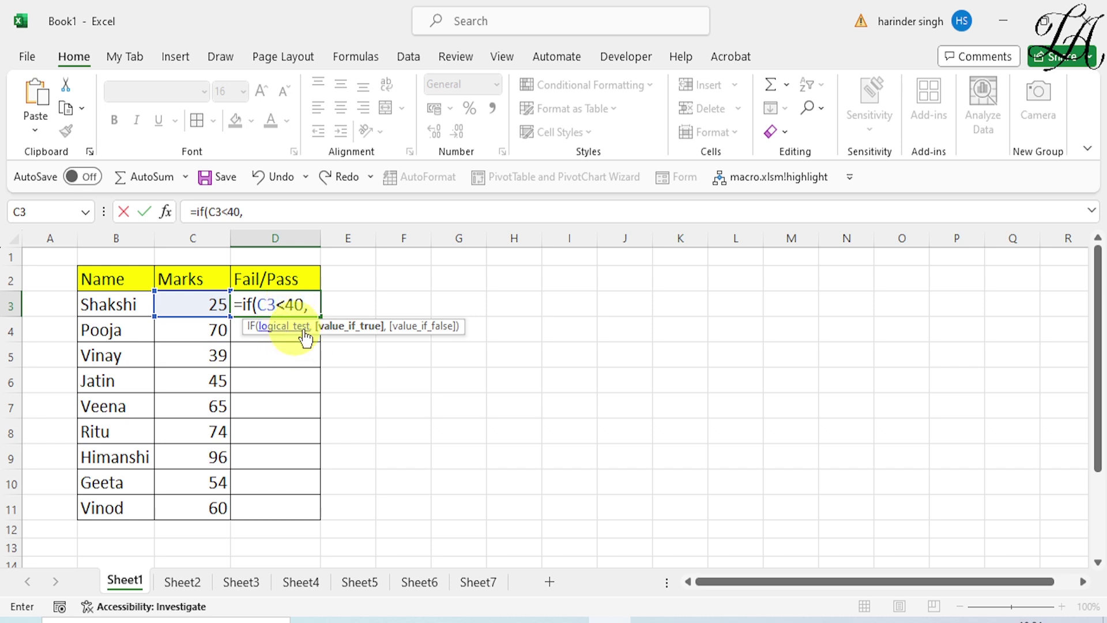
type("\"")
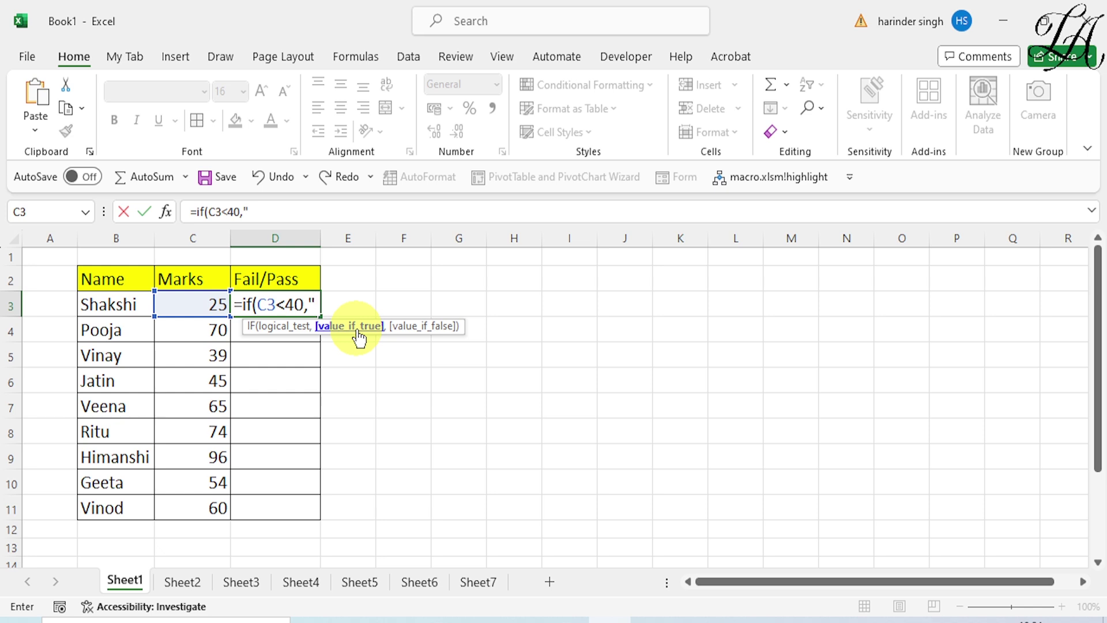
type("Fail\",")
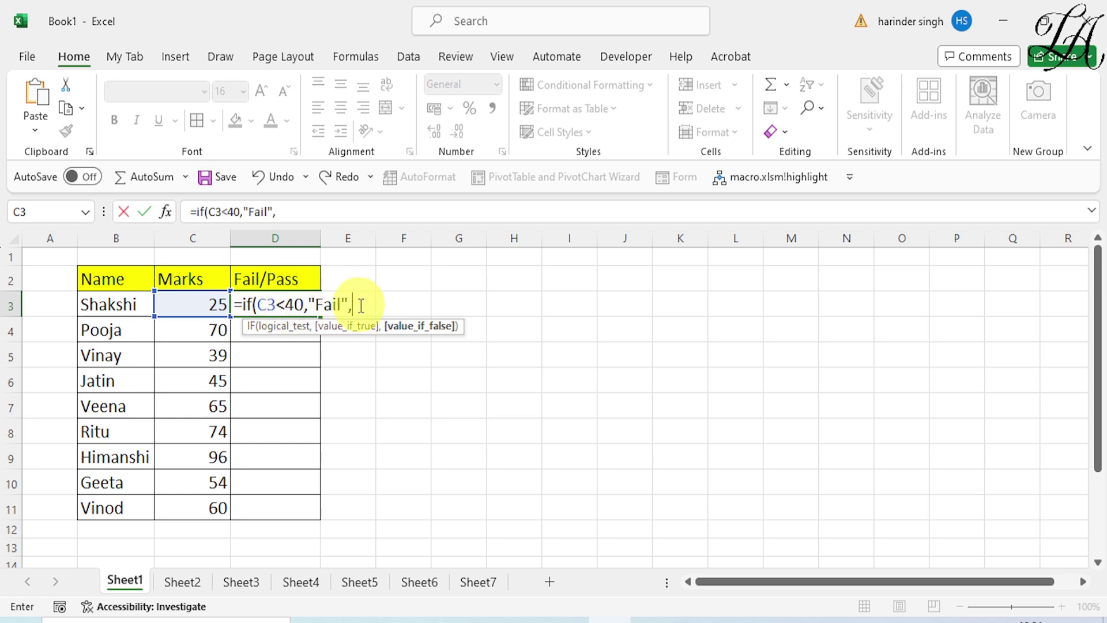
type("\"Pass\")")
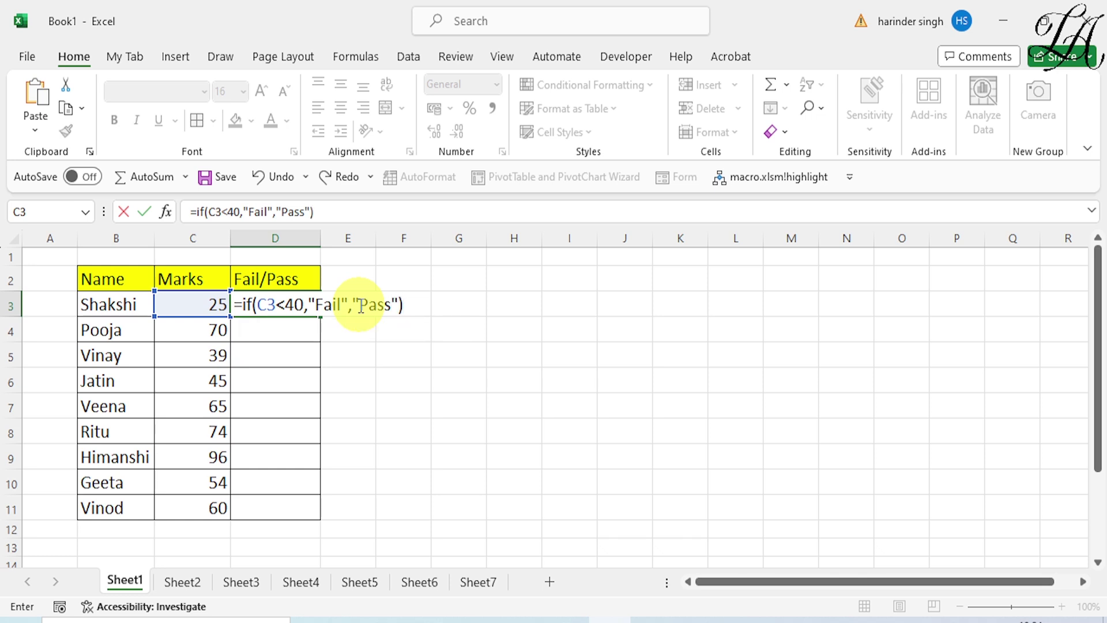
key("Return")
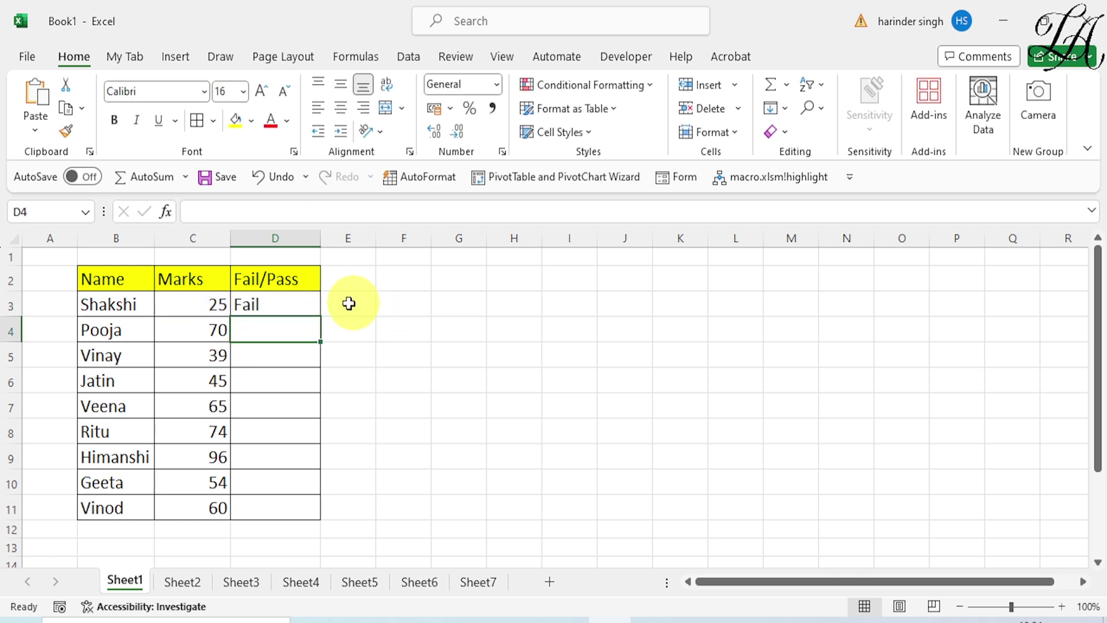
Fill the D3 pass/fail formula down the Fail/Pass column through D11.
left_click(245, 304)
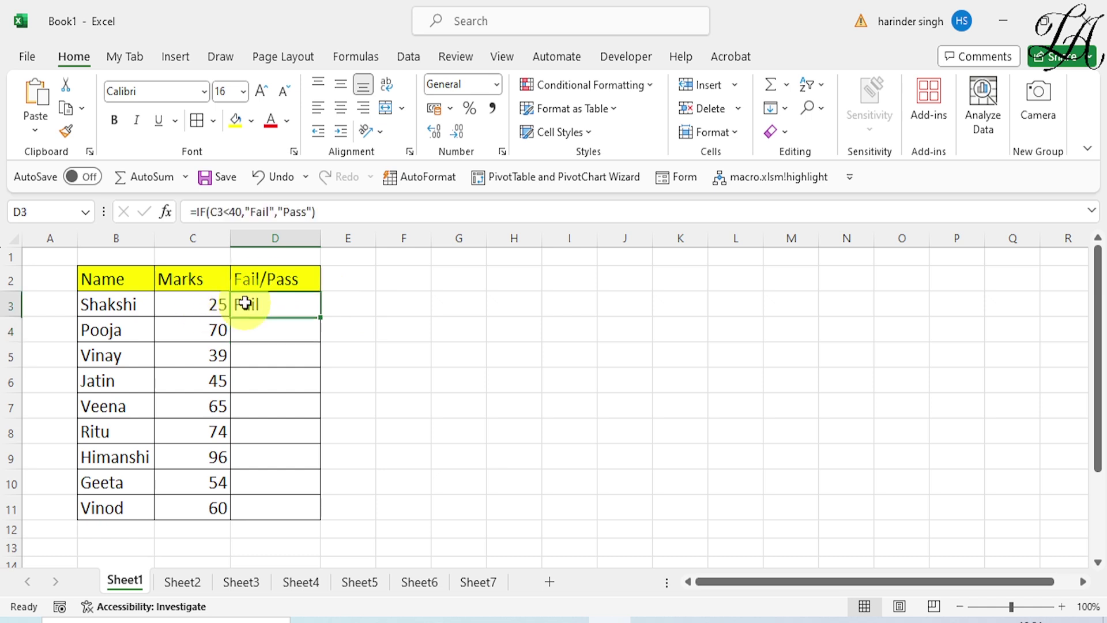
double_click(320, 316)
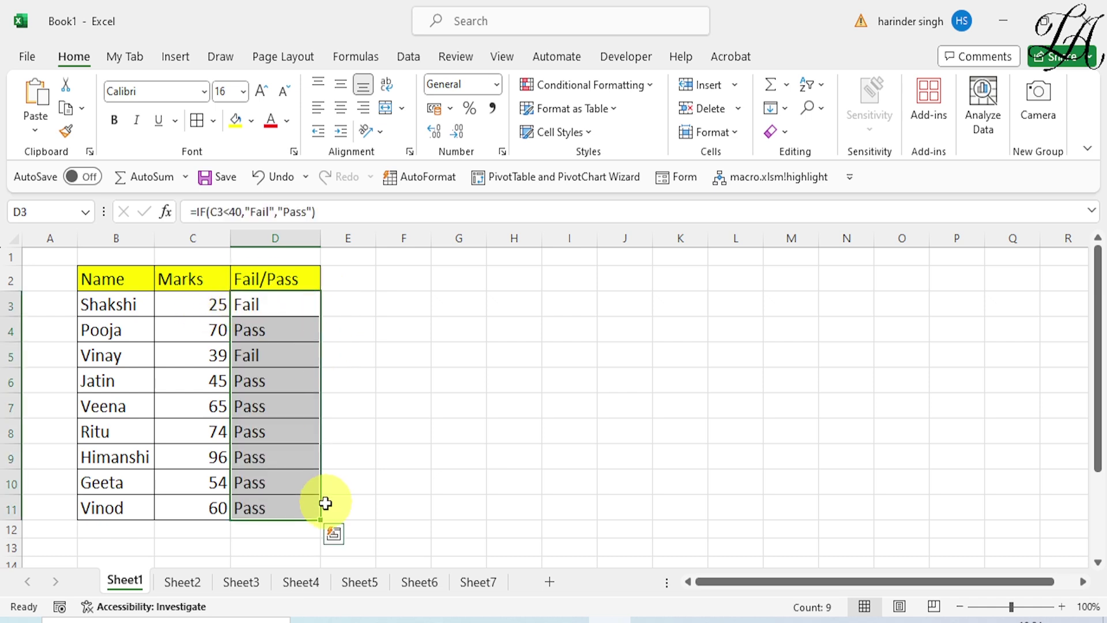
left_click(374, 405)
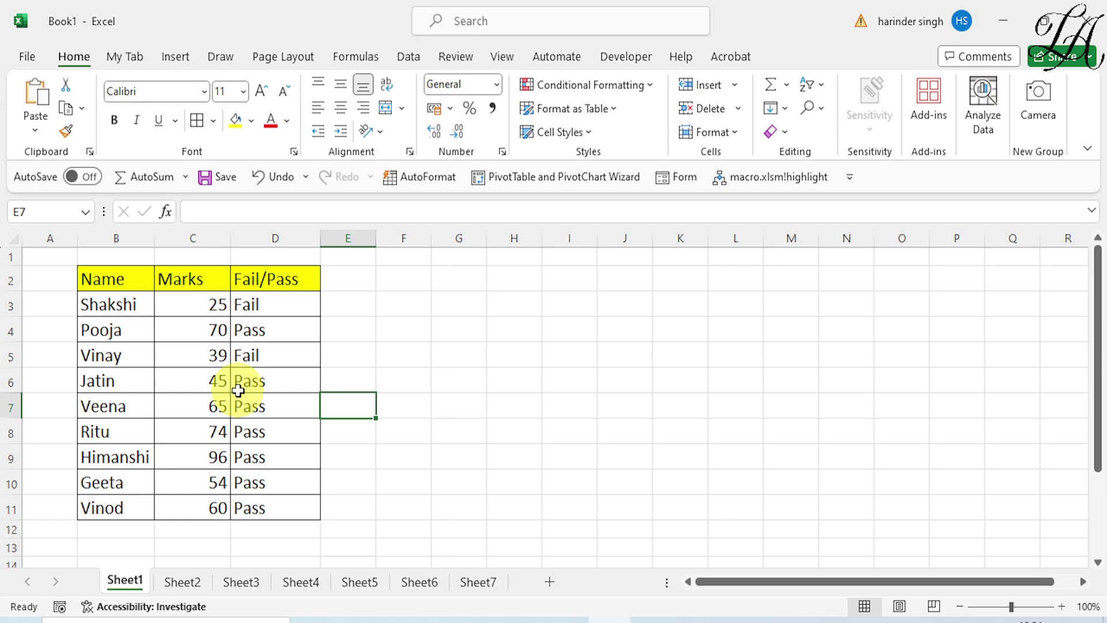
On Sheet2, enter =IF(C3<18,"Not Eligible","Eligible") in cell D3 to test the first voter's age.
left_click(183, 582)
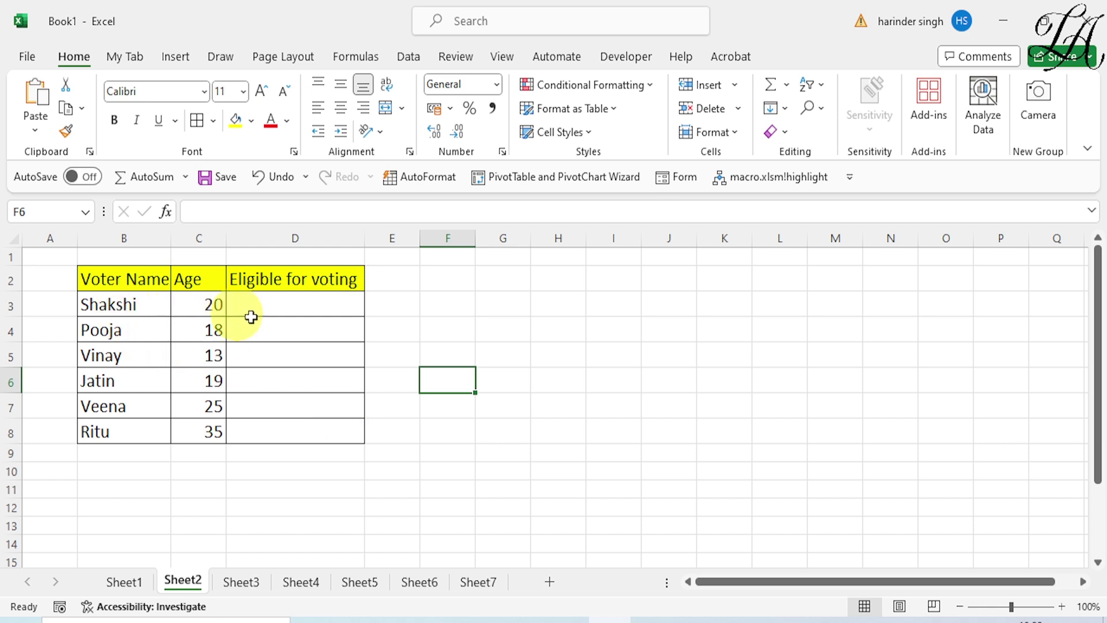
left_click(292, 306)
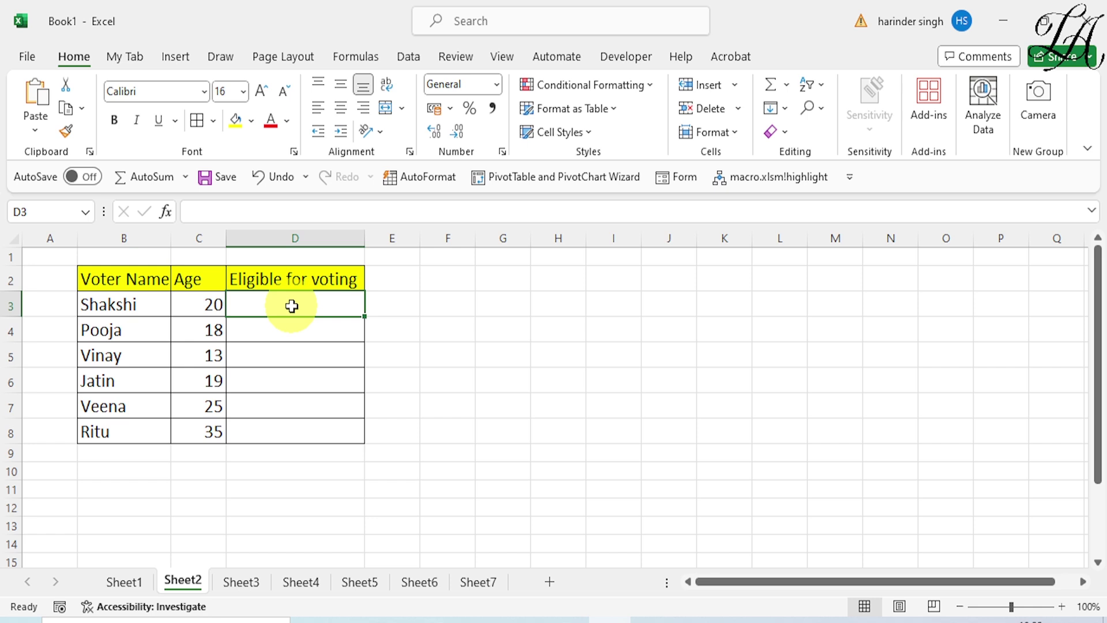
type("=")
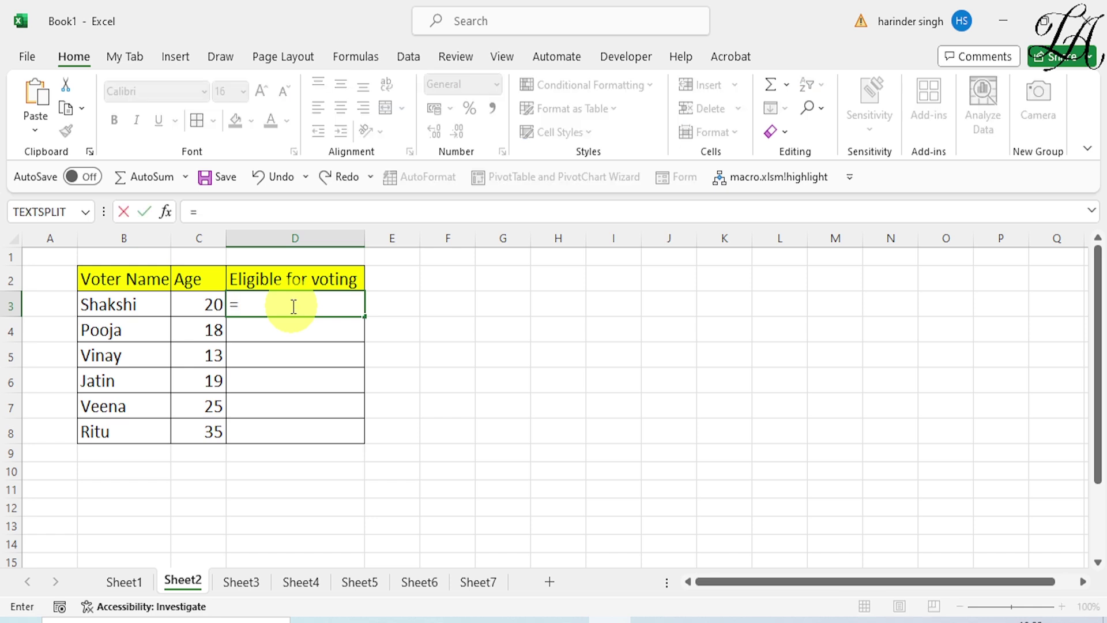
type("if(")
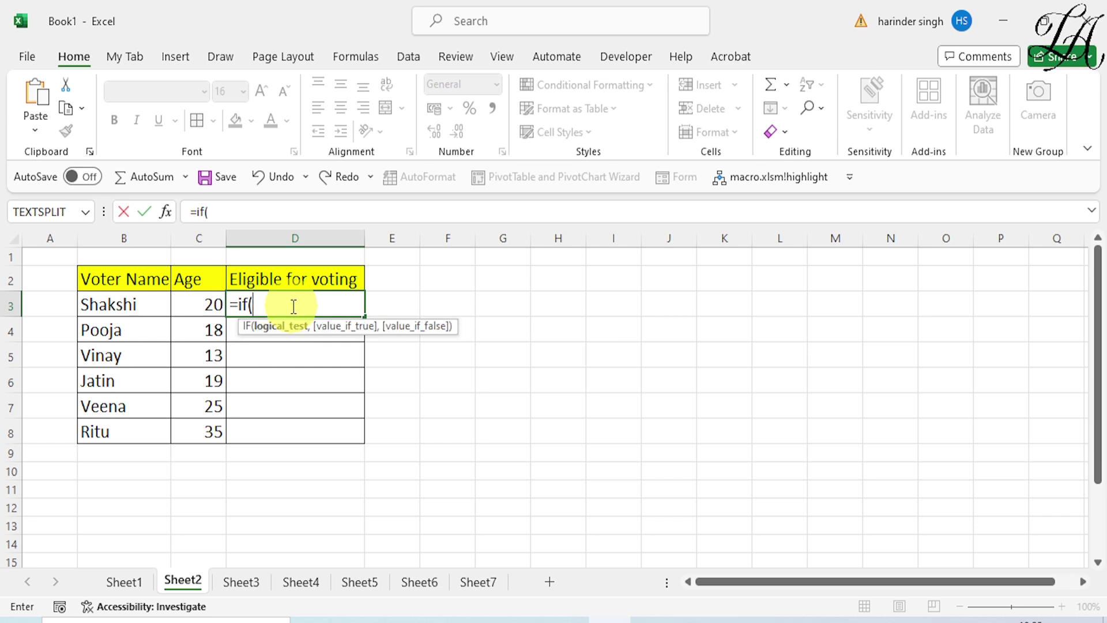
left_click(205, 308)
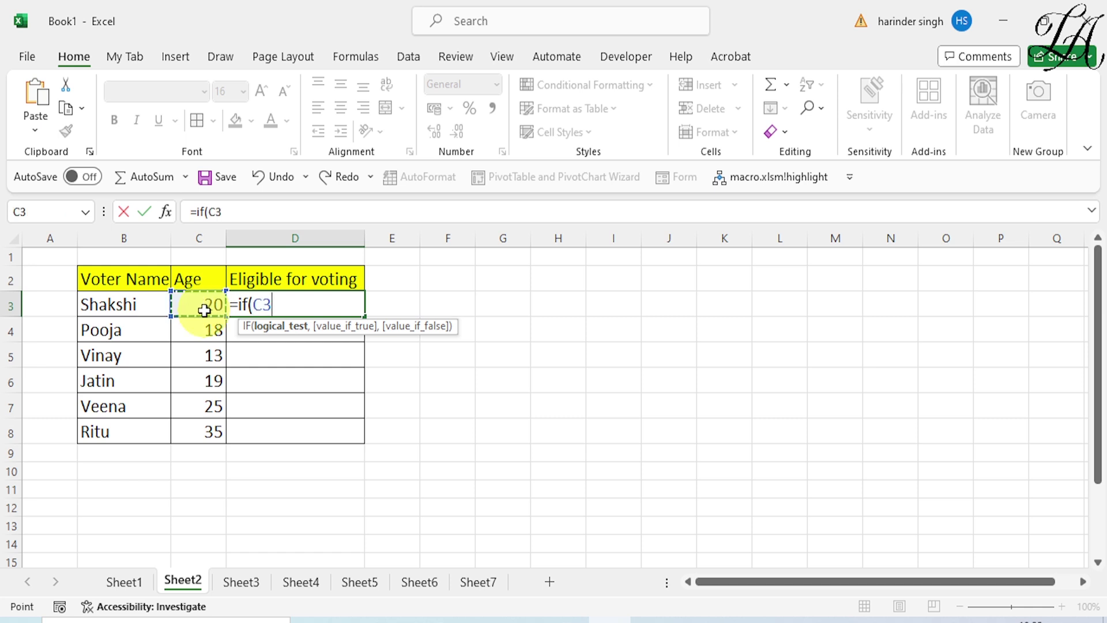
type("<18,\"")
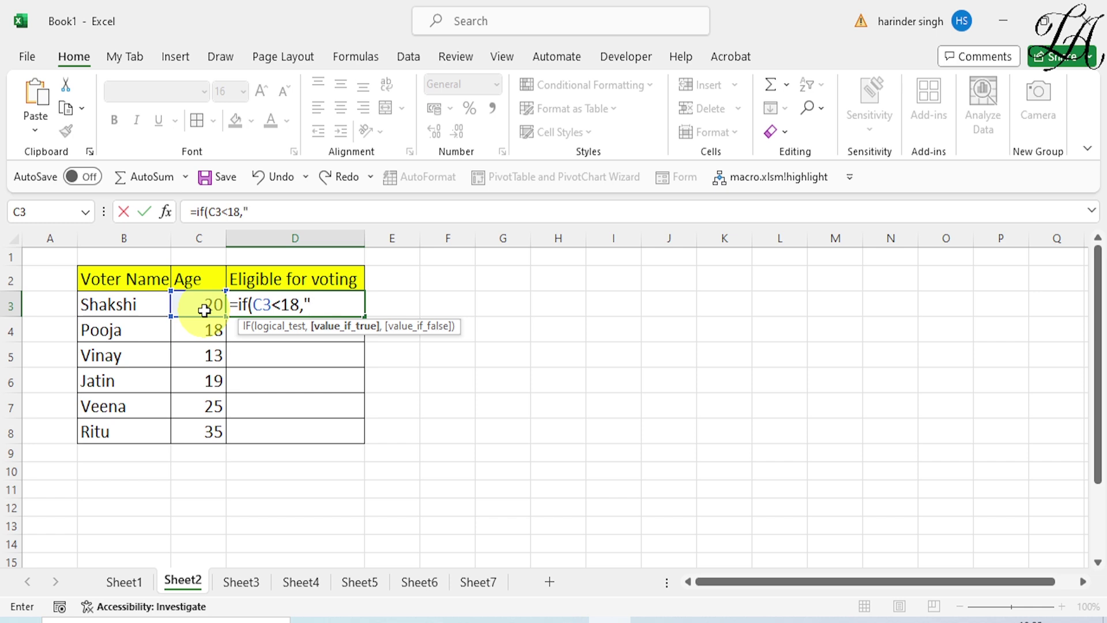
type("Not Eligible")
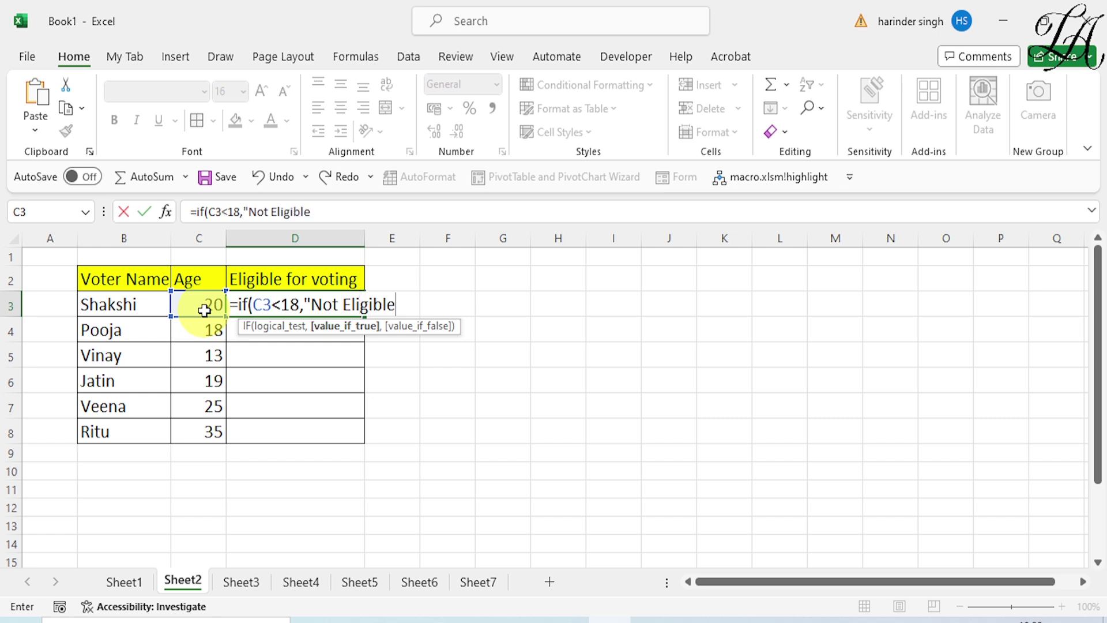
type("\",")
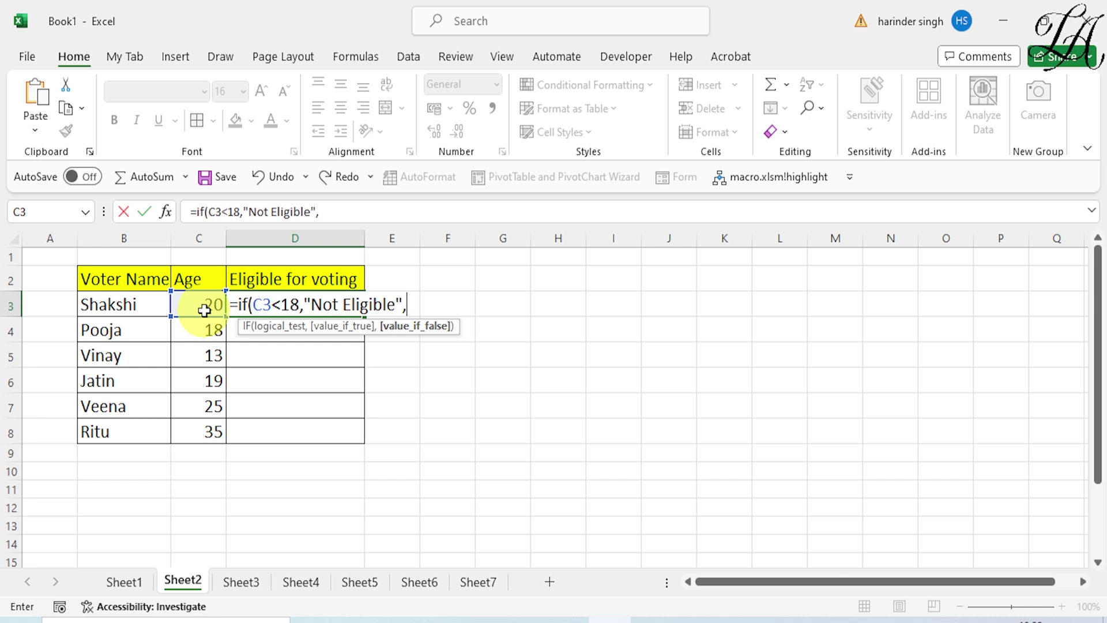
type("\"")
type("Eligibl")
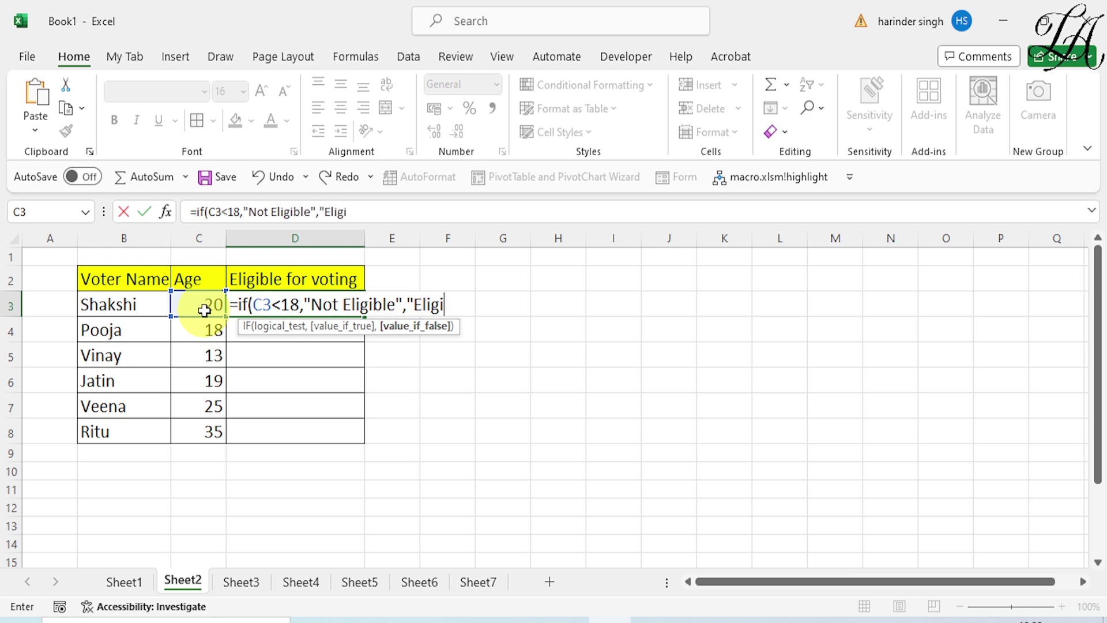
type("e\")")
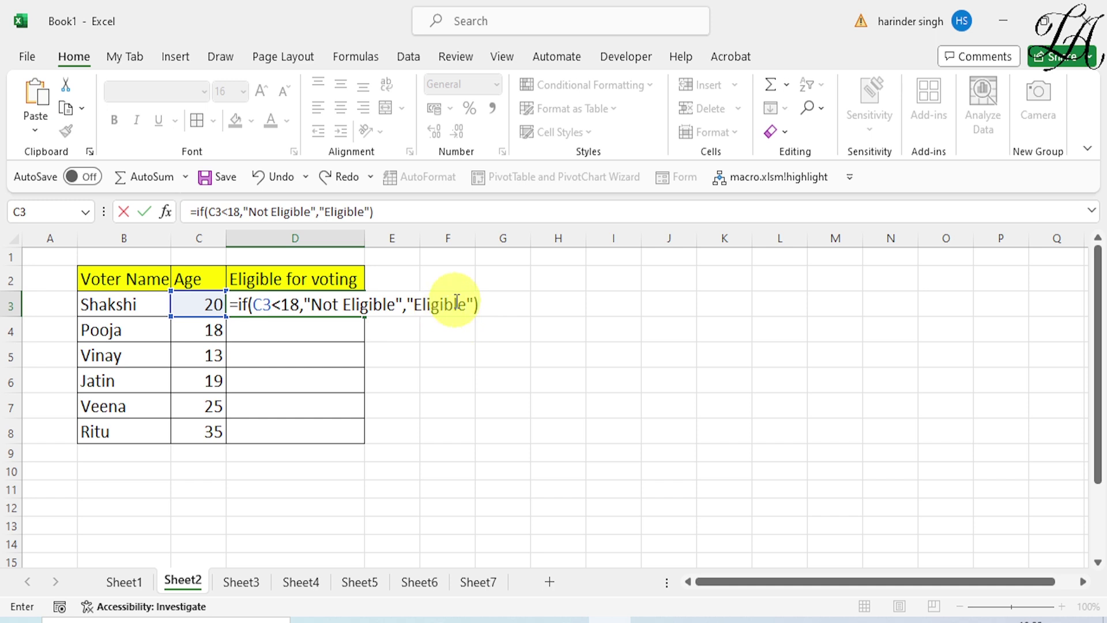
key("Return")
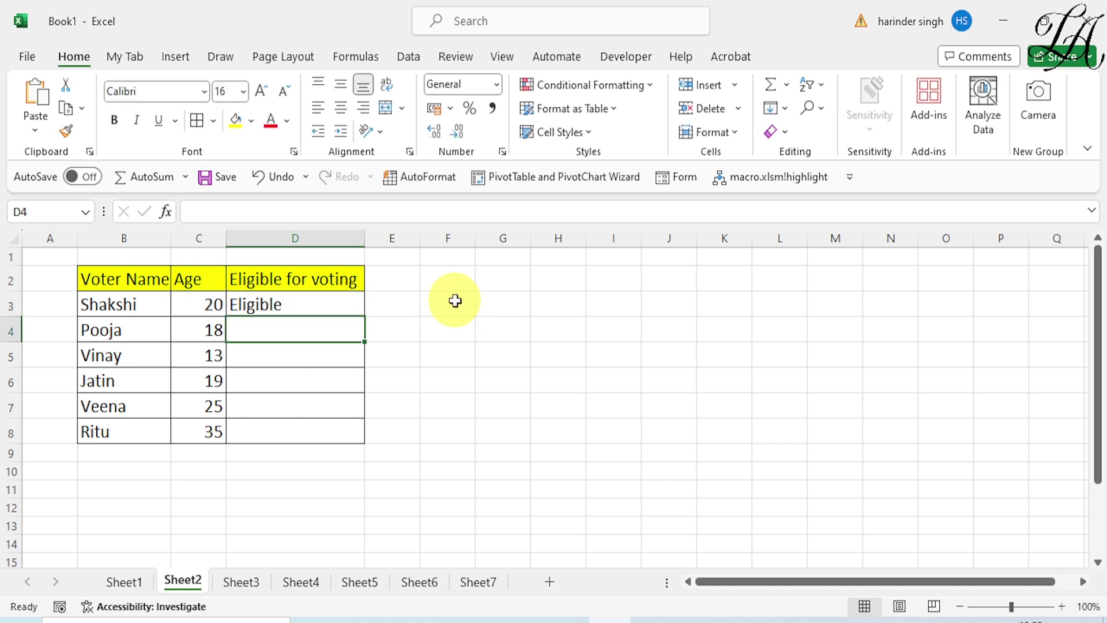
Fill the D3 eligibility formula down the Eligible for voting column through D8.
left_click(260, 300)
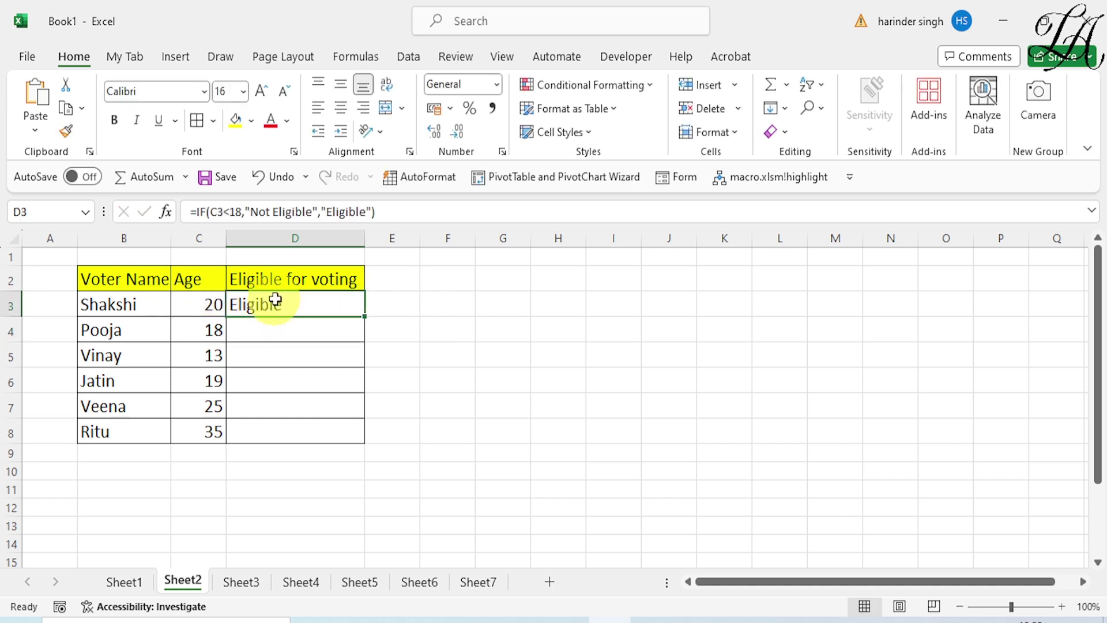
double_click(365, 314)
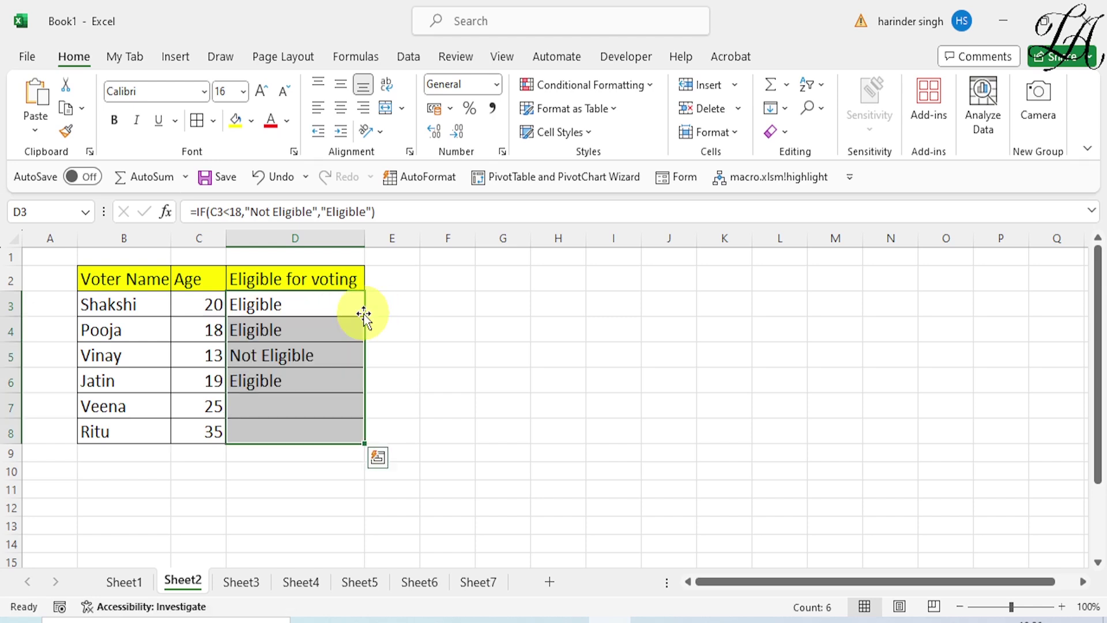
left_click(459, 398)
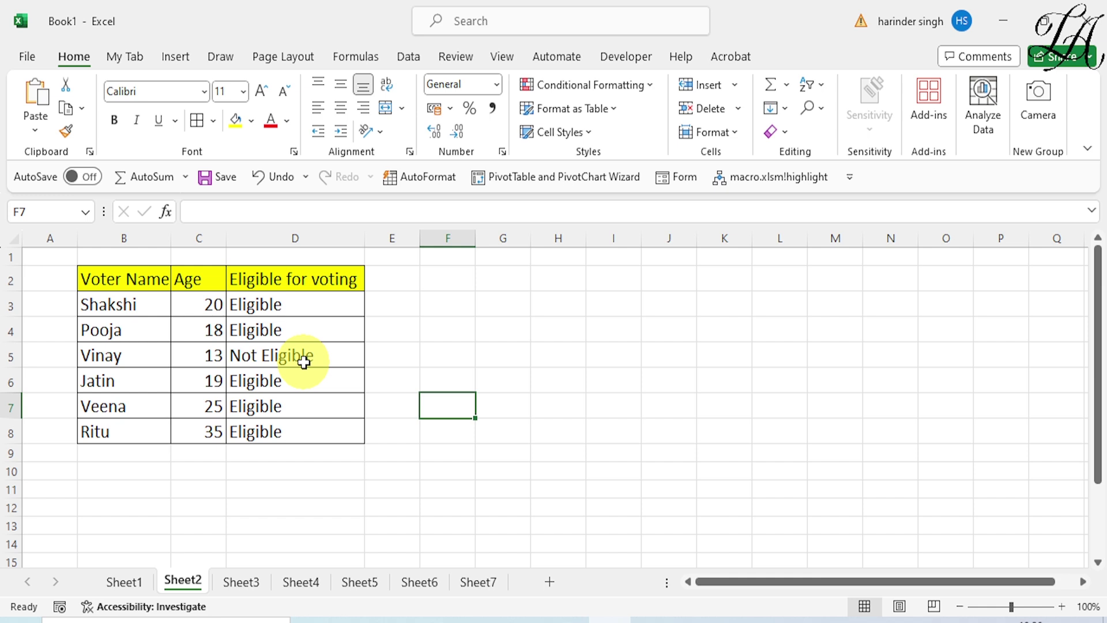
On Sheet3, enter =IF(C3=B3,"Match","") in cell D3 to compare the first pair of account numbers.
left_click(240, 582)
left_click(522, 381)
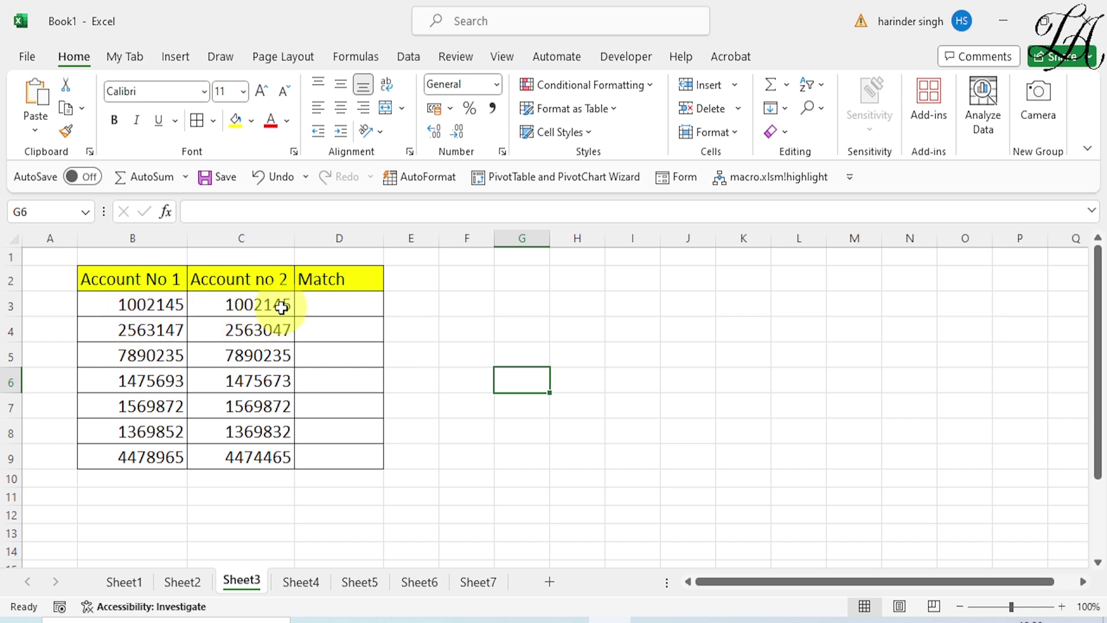
left_click(322, 309)
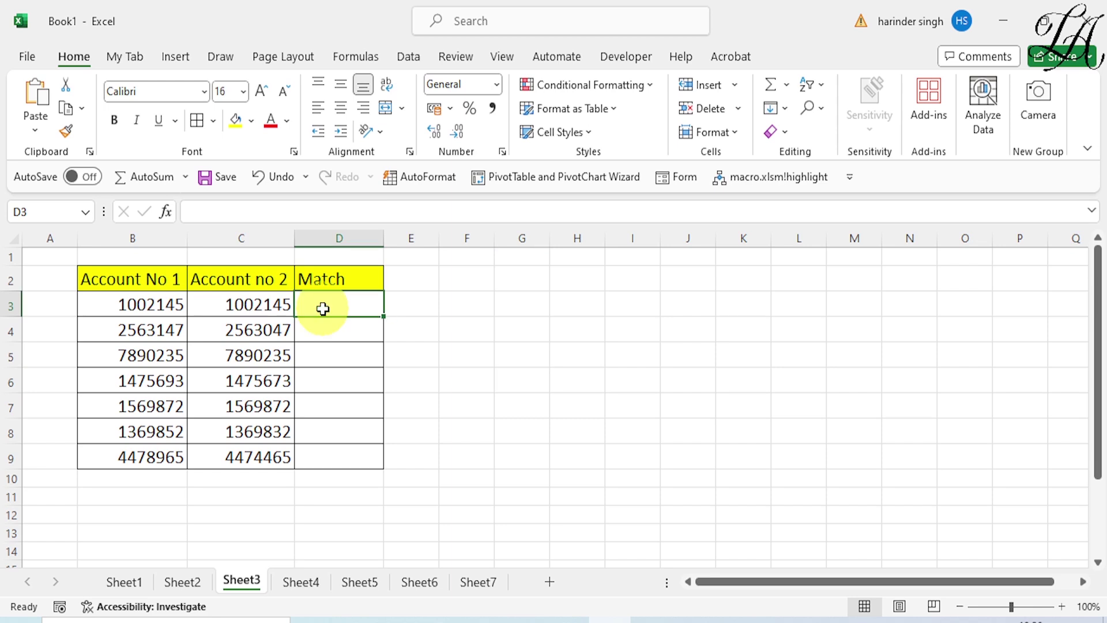
type("=")
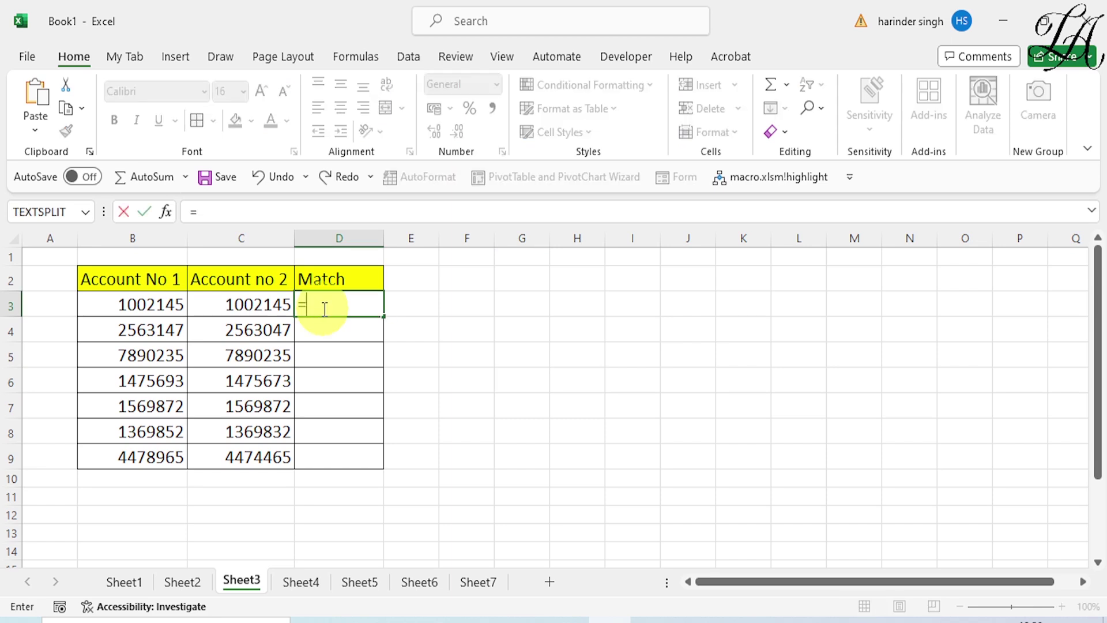
type("if")
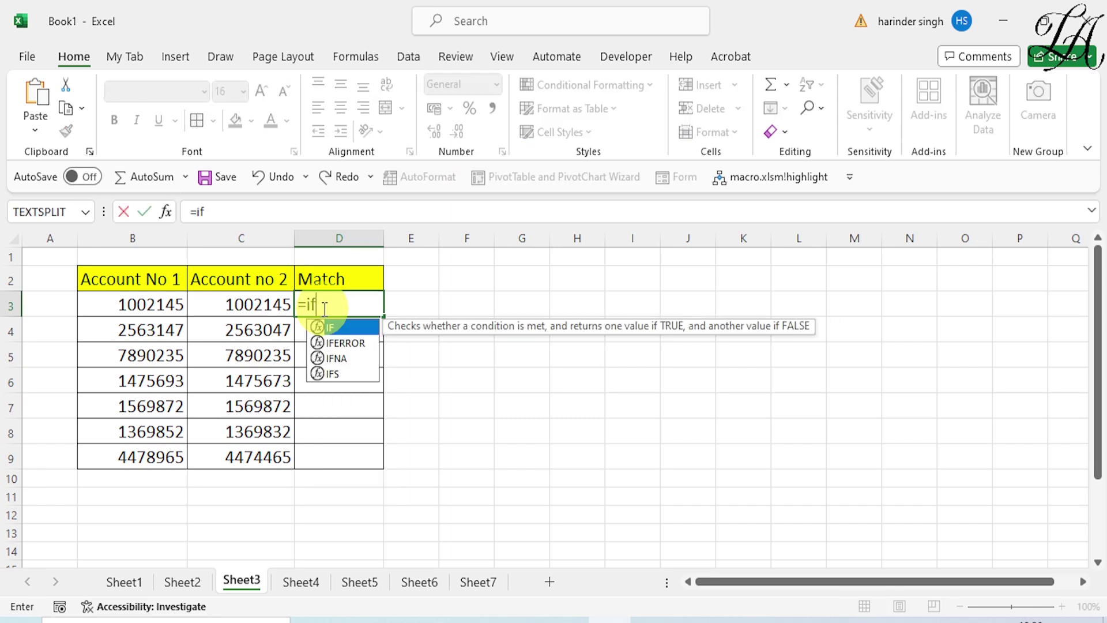
type("(")
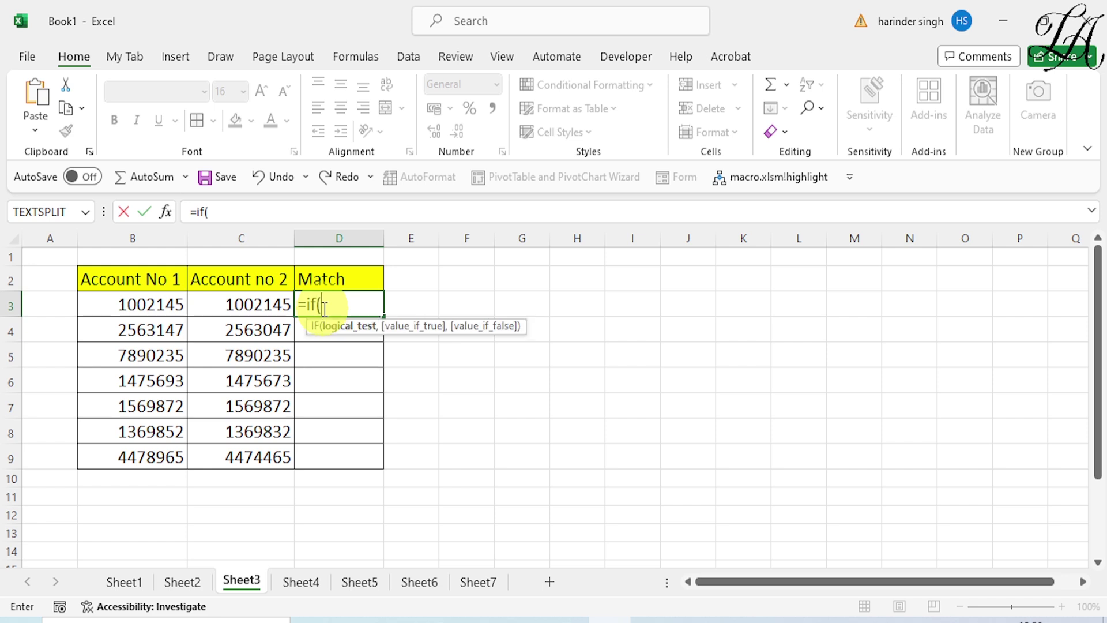
left_click(237, 309)
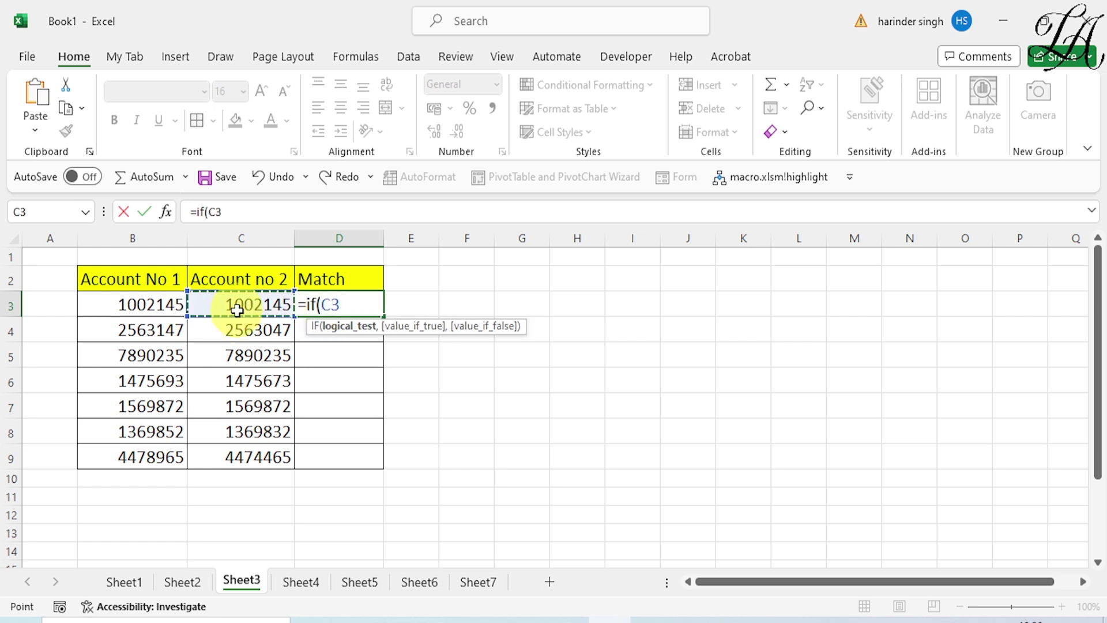
type("=")
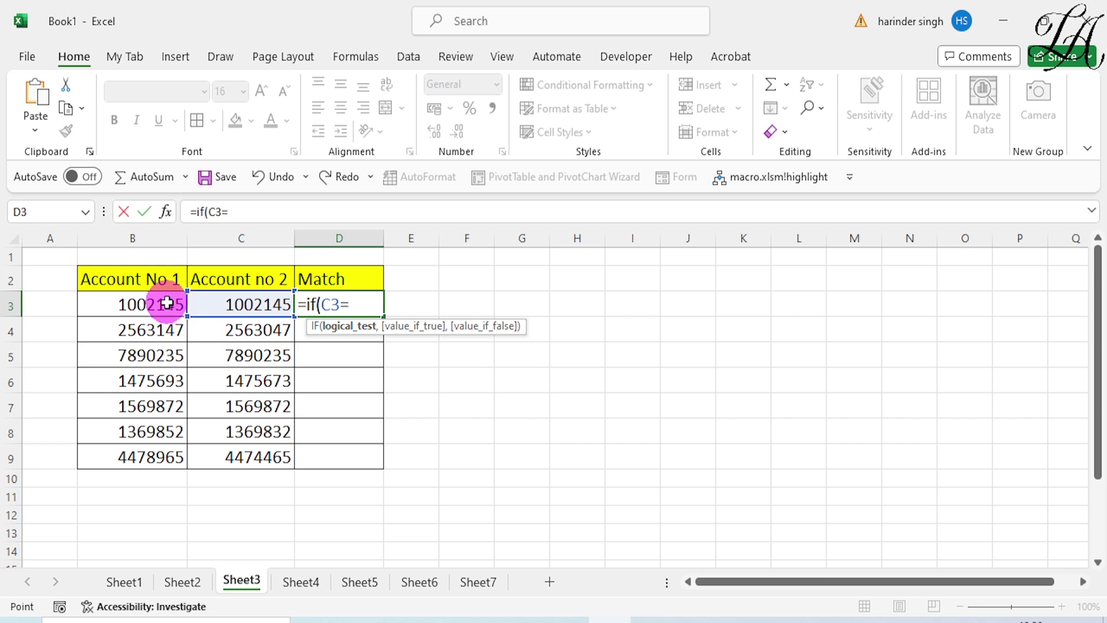
left_click(167, 304)
type(",\"")
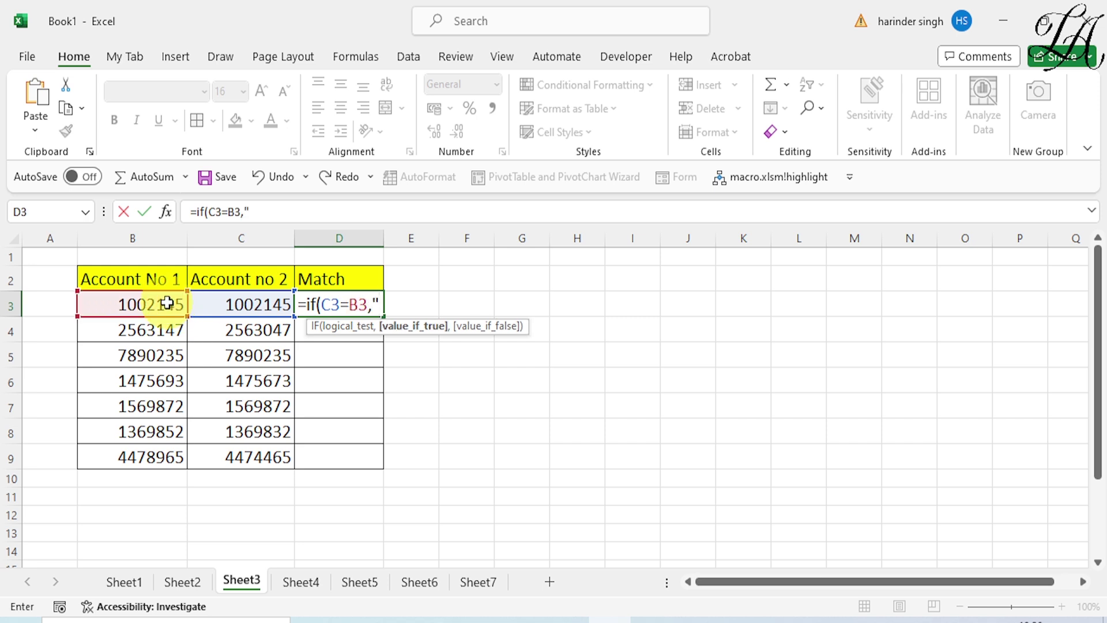
type("Match")
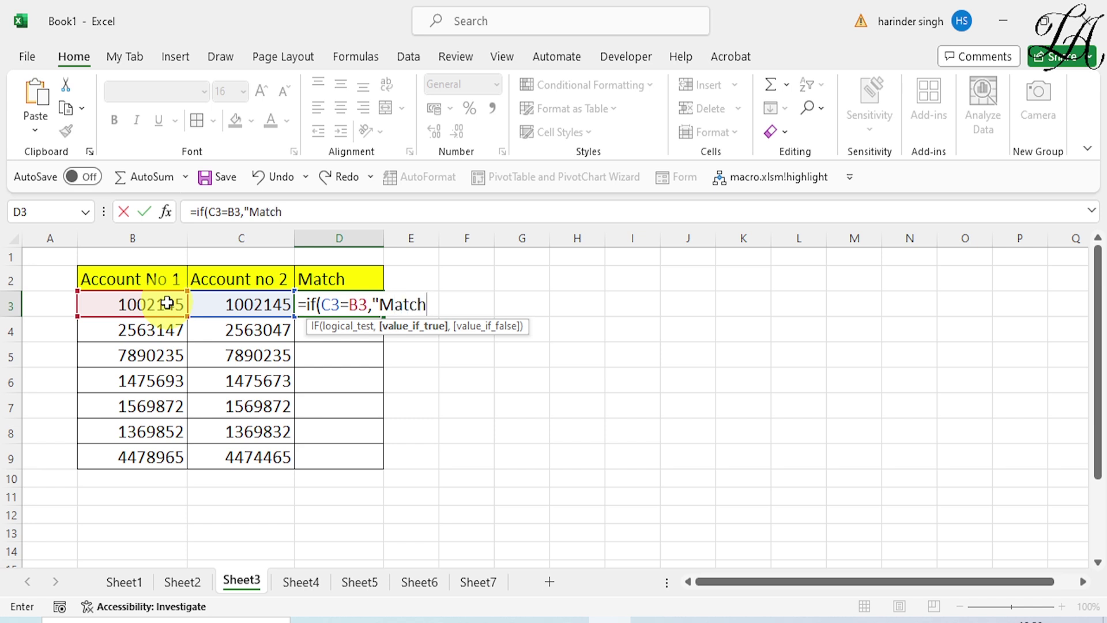
type("\",")
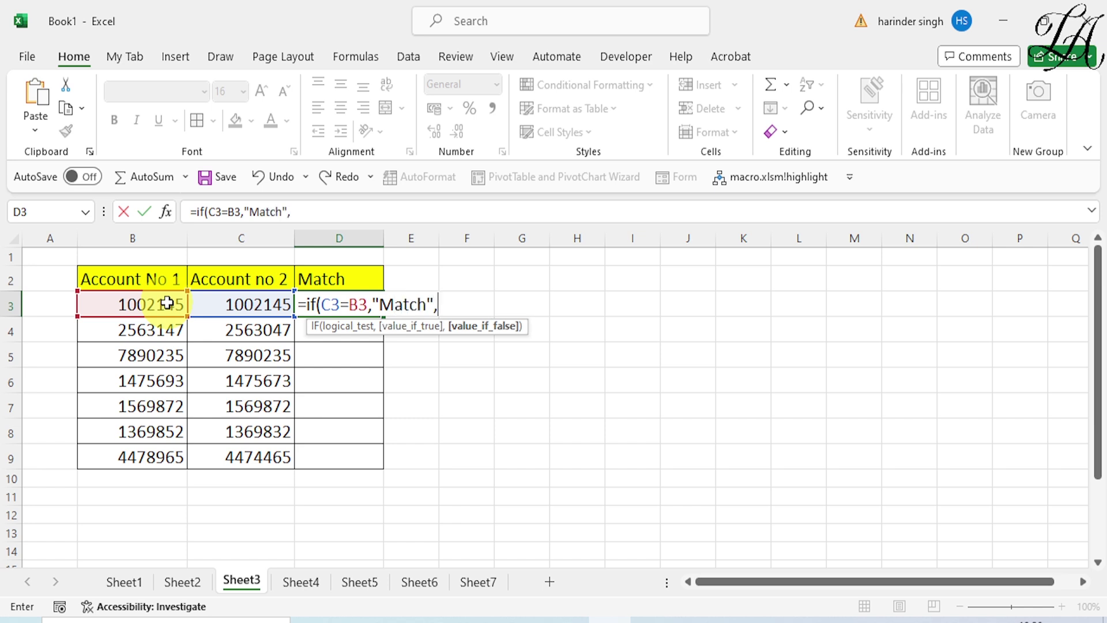
type("\"\")")
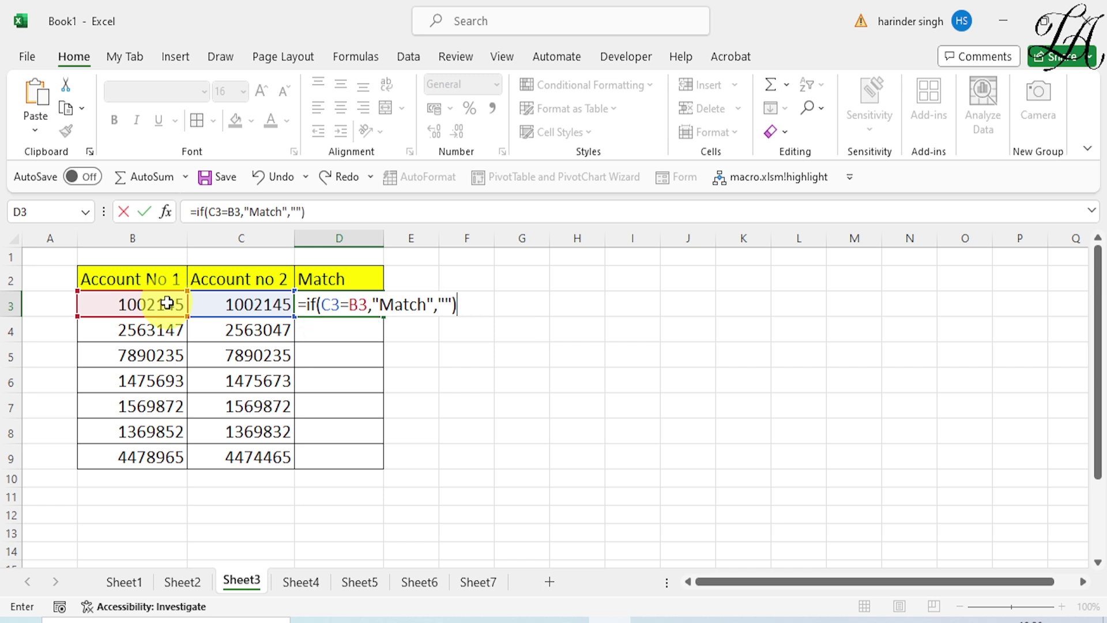
key("Return")
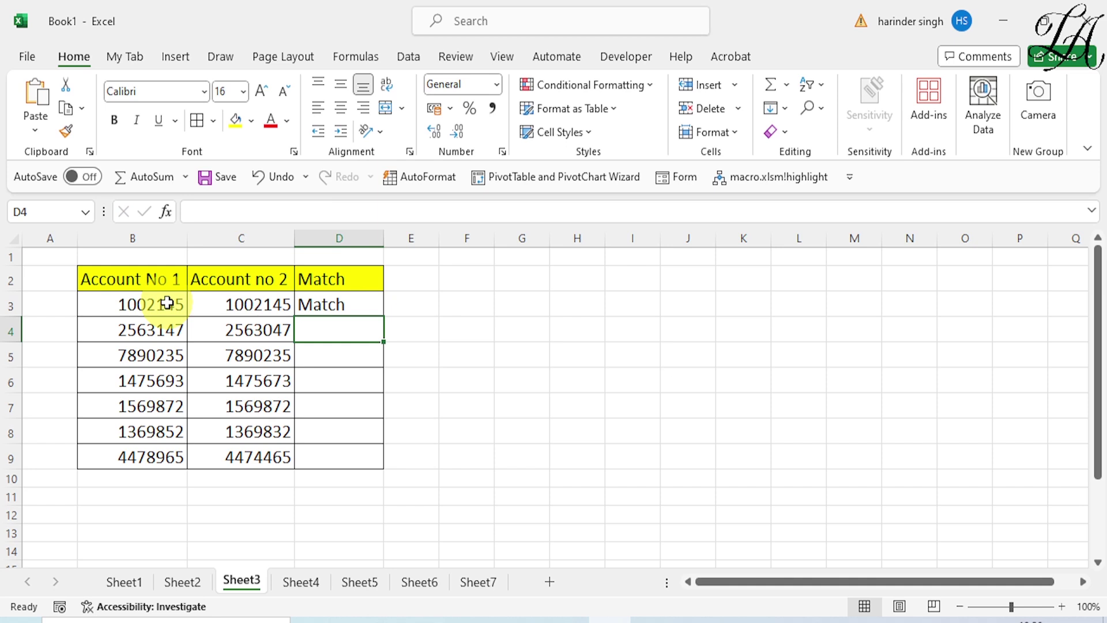
Fill the D3 comparison formula down the Match column through D9 and check the copied formulas in D4, D6, D8 and D9.
left_click(360, 304)
double_click(380, 316)
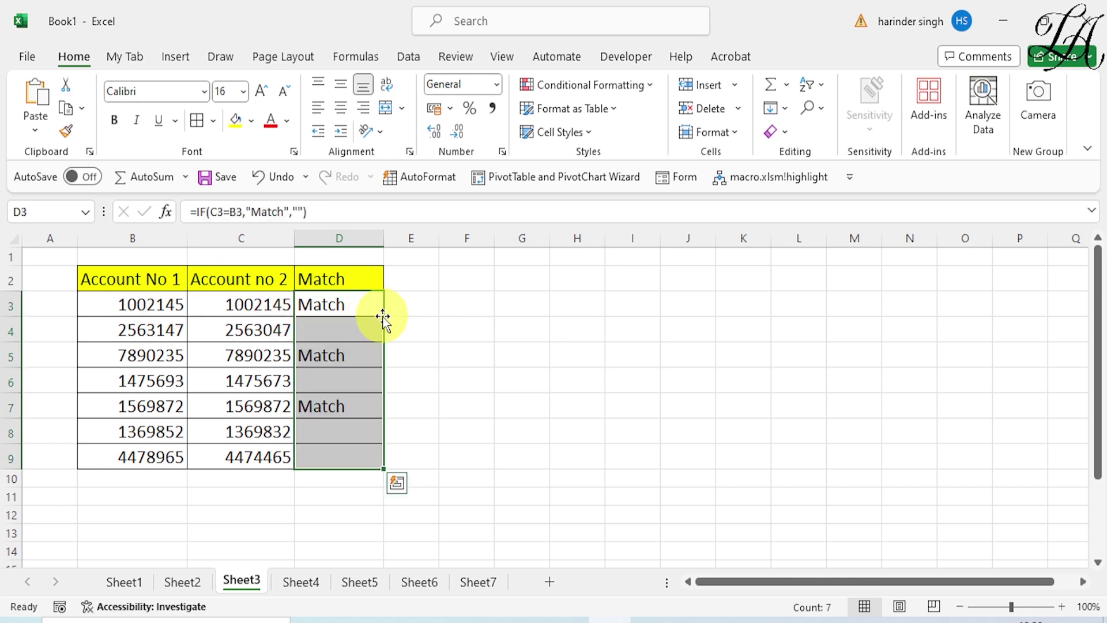
left_click(497, 385)
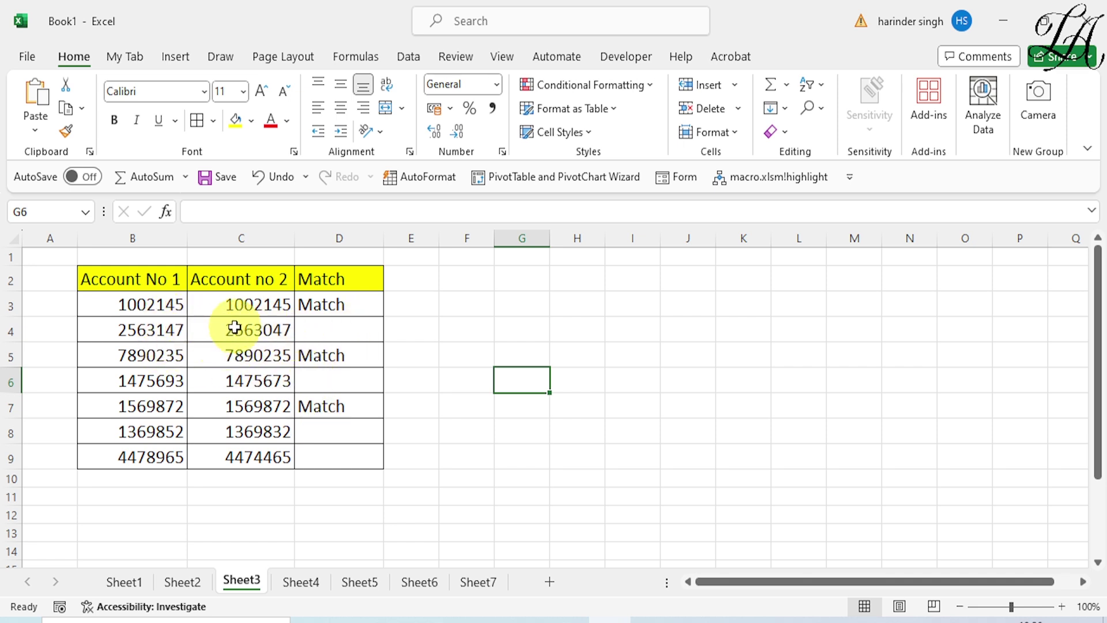
left_click(317, 332)
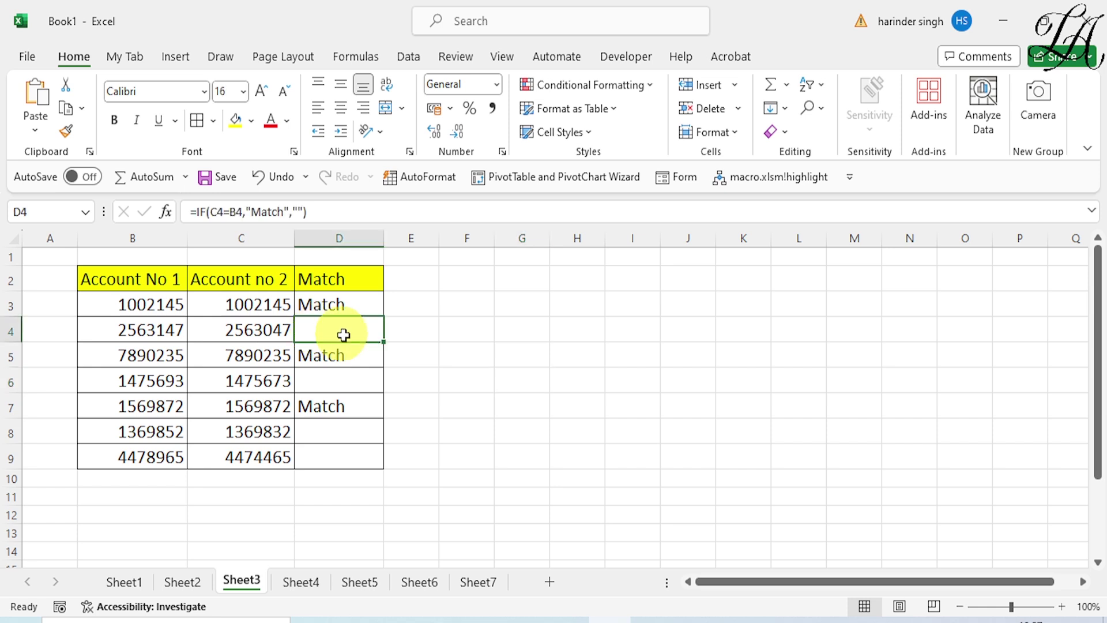
left_click(351, 385)
left_click(342, 431)
left_click(345, 455)
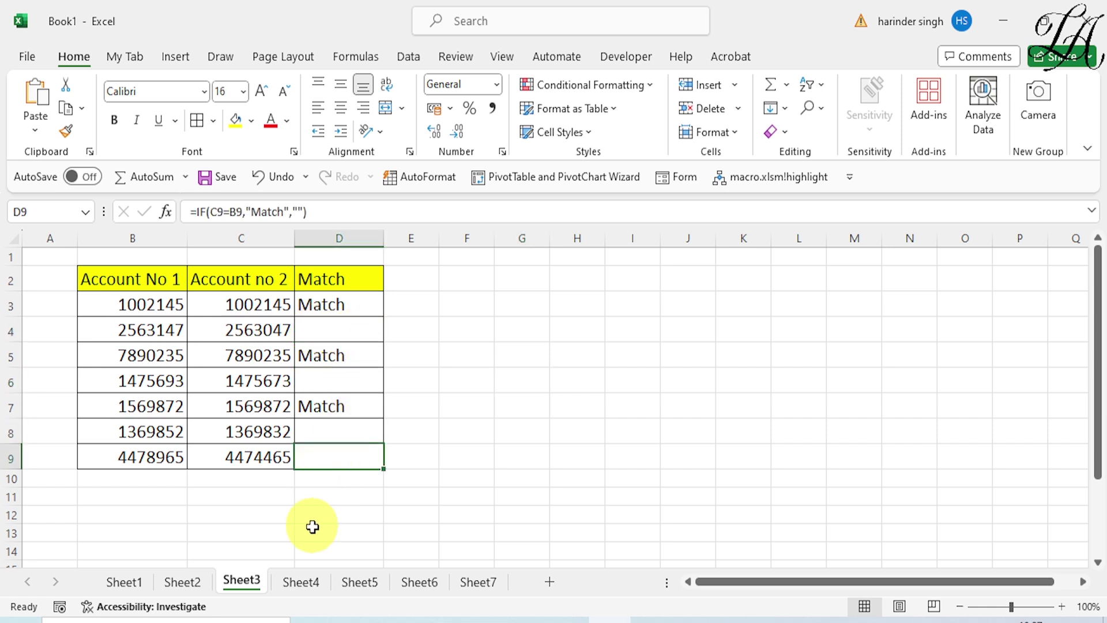
On Sheet4, enter =IF(C3<40,B3,"") in cell D3 to return the first student's name when the marks are below 40.
left_click(301, 582)
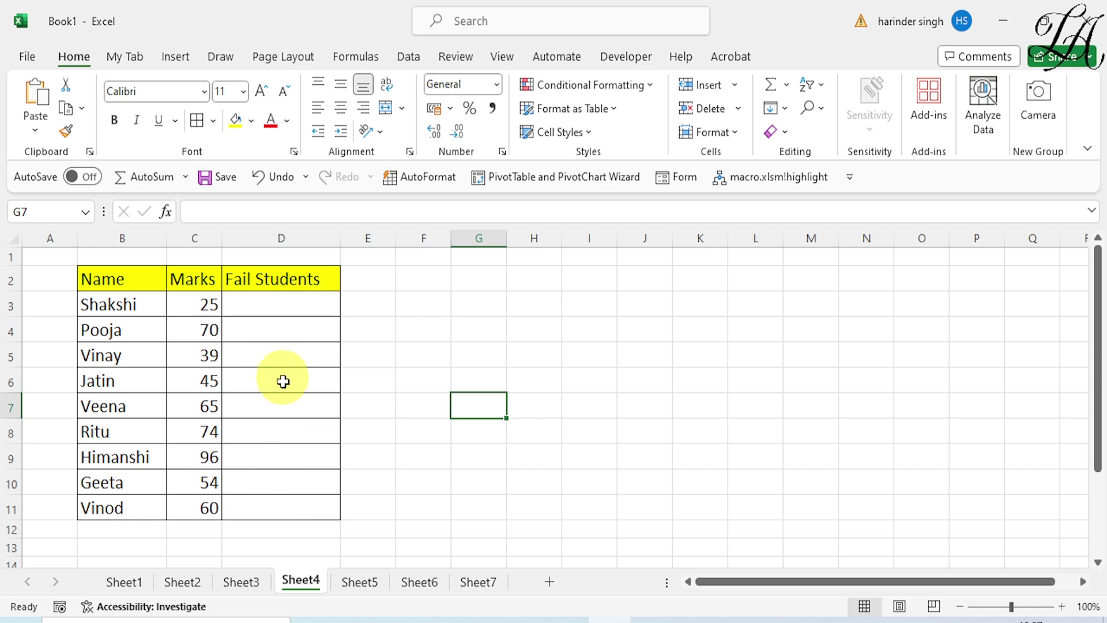
left_click(277, 306)
type("=")
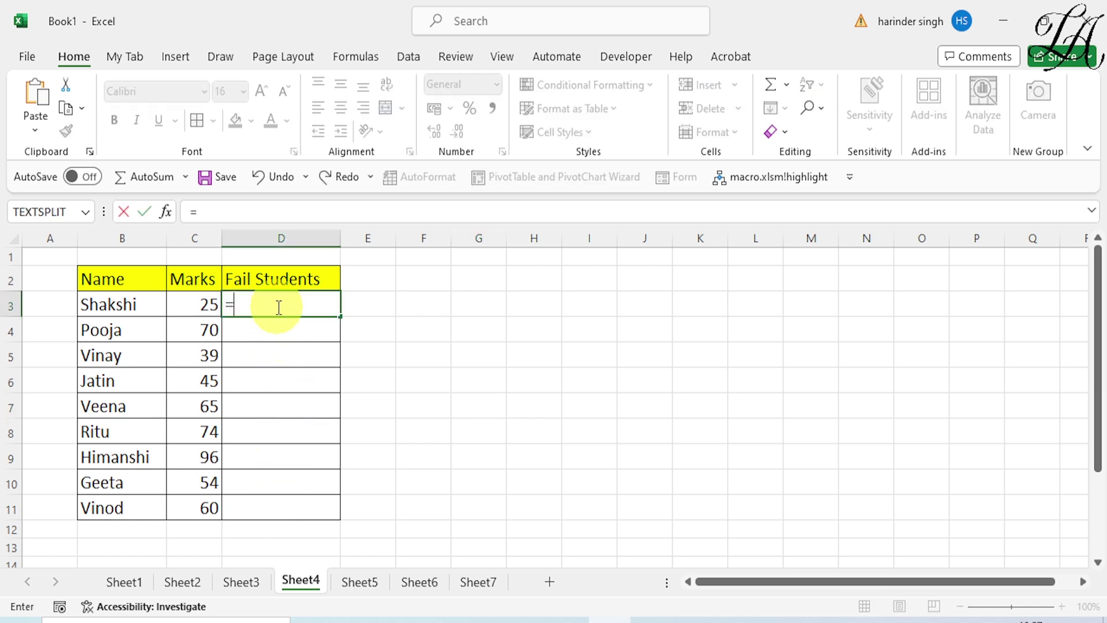
type("if(")
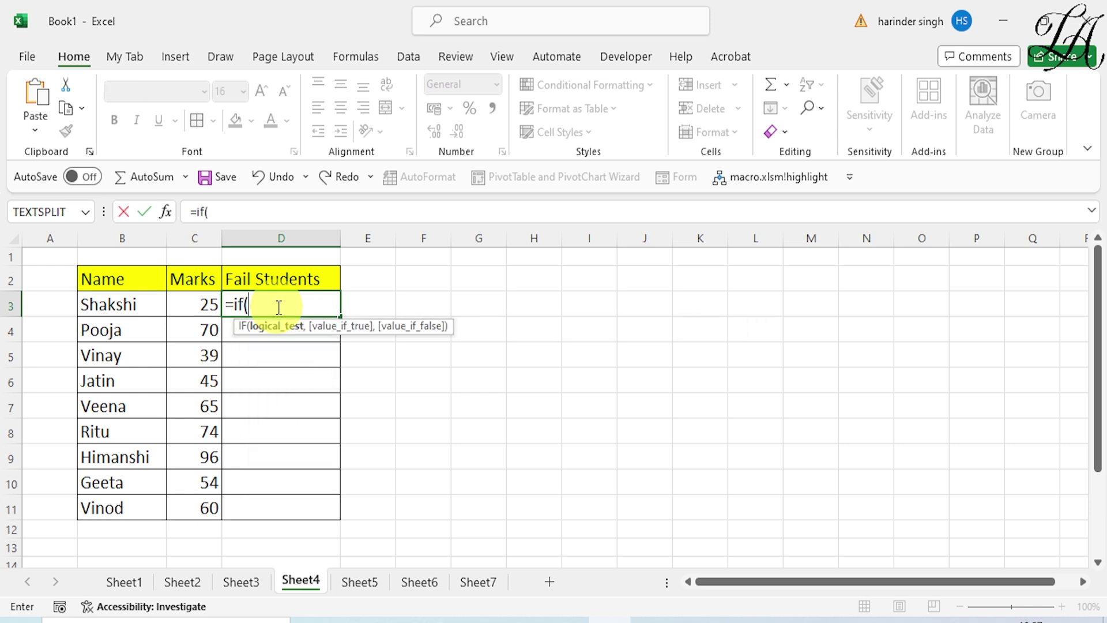
left_click(191, 311)
type("<40,")
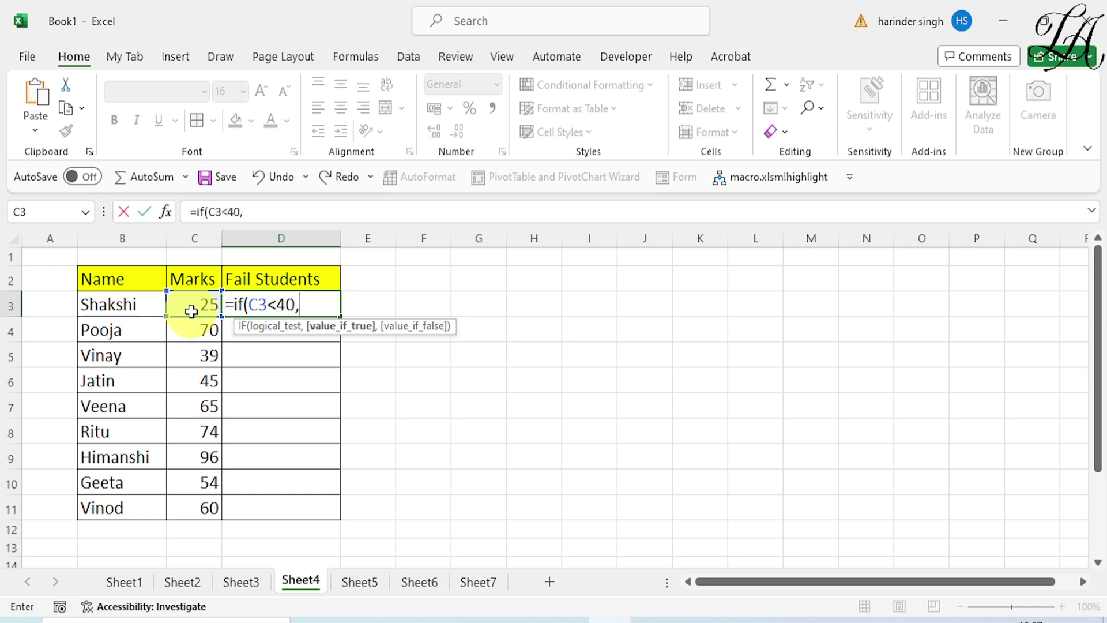
left_click(126, 301)
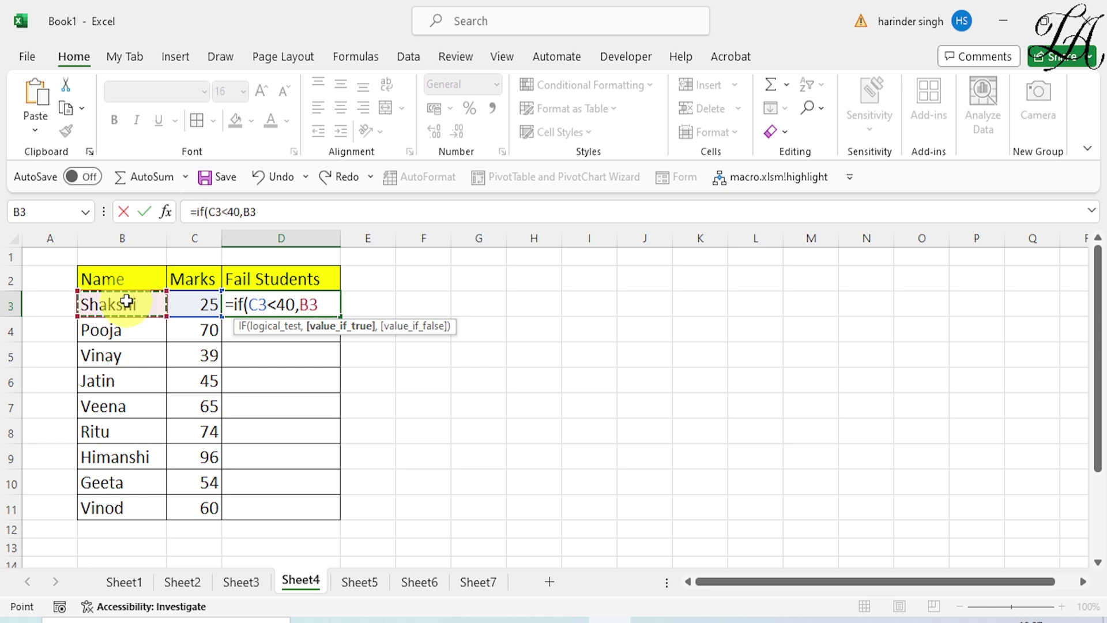
type(",")
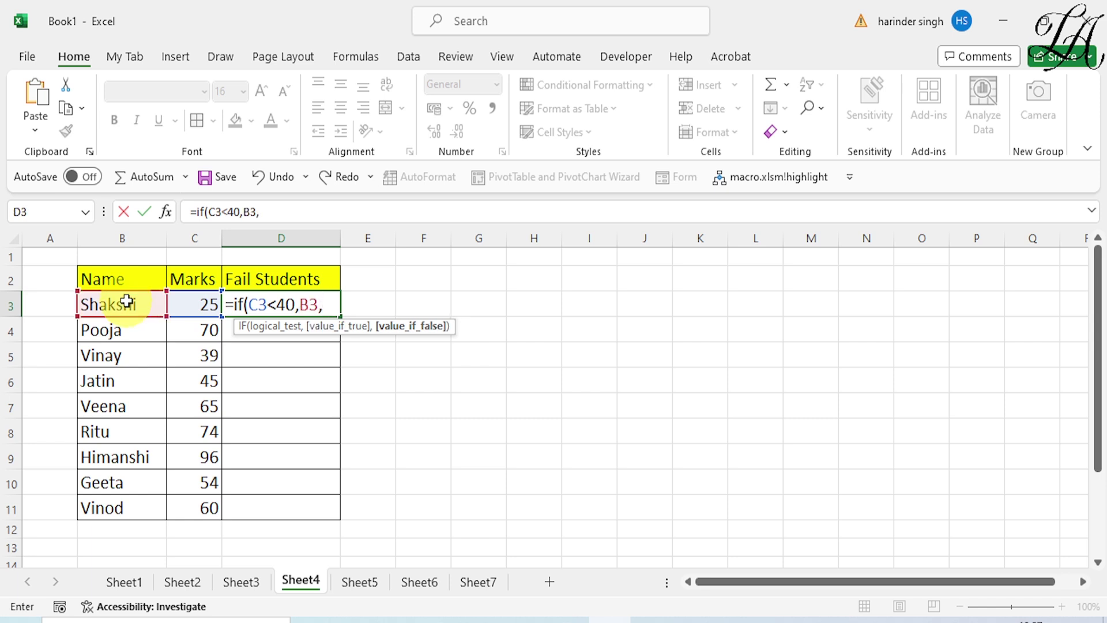
type("\"\")")
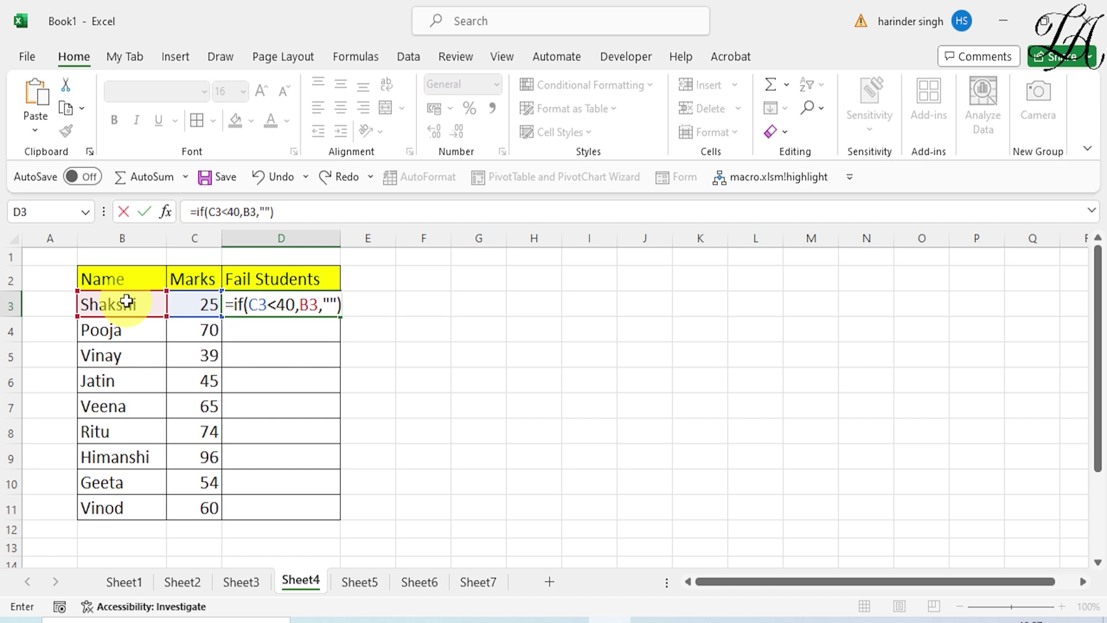
key("Return")
Fill the D3 name formula down the Fail Students column through D11.
left_click(282, 301)
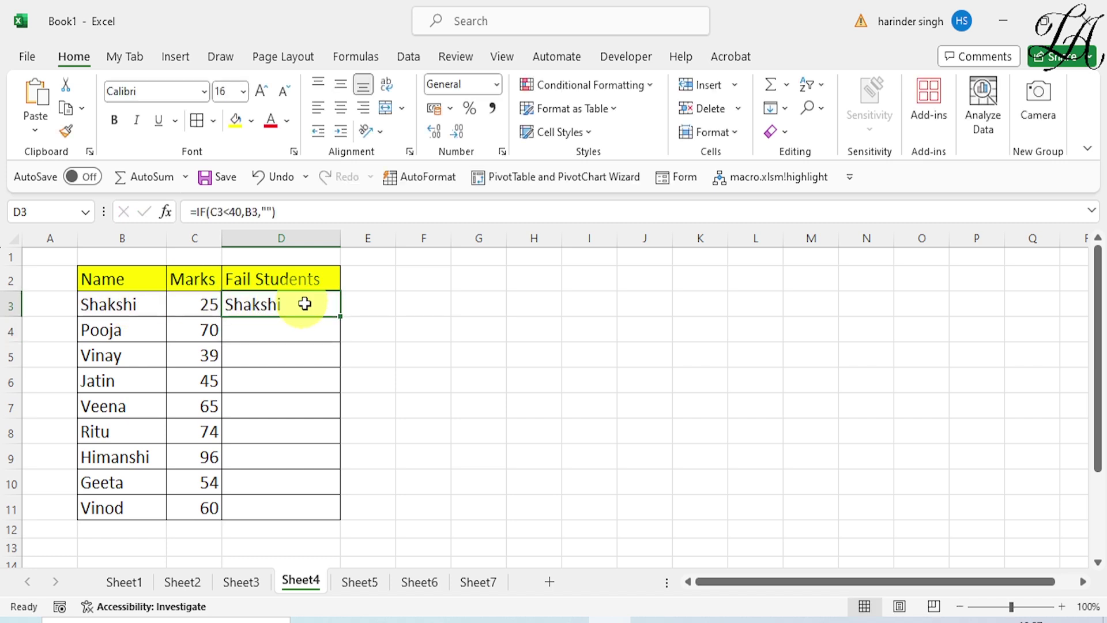
double_click(340, 314)
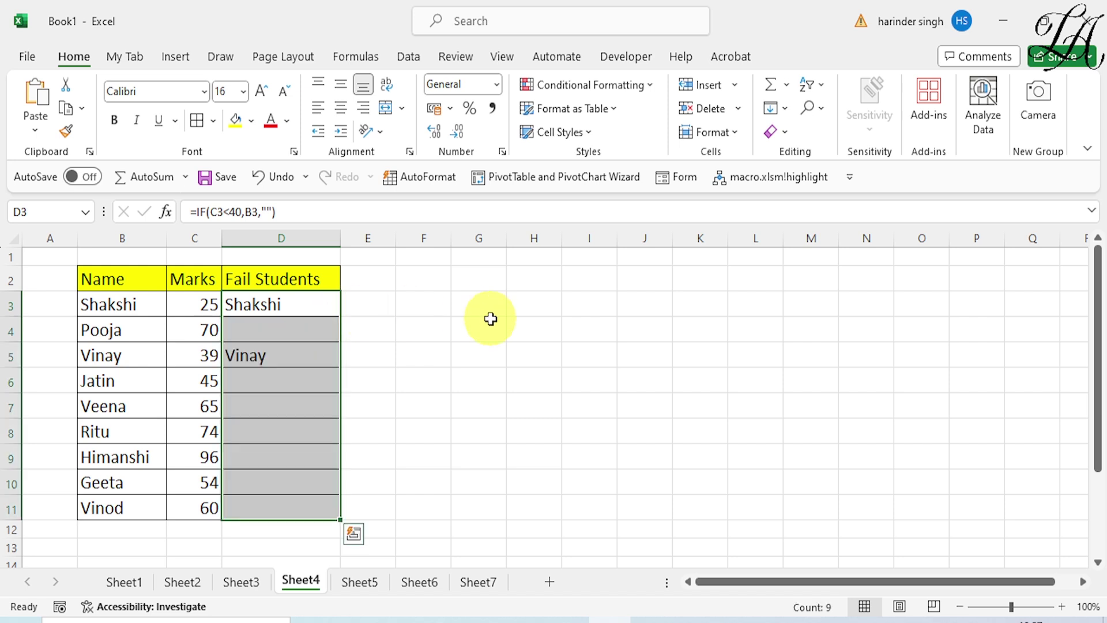
left_click(487, 327)
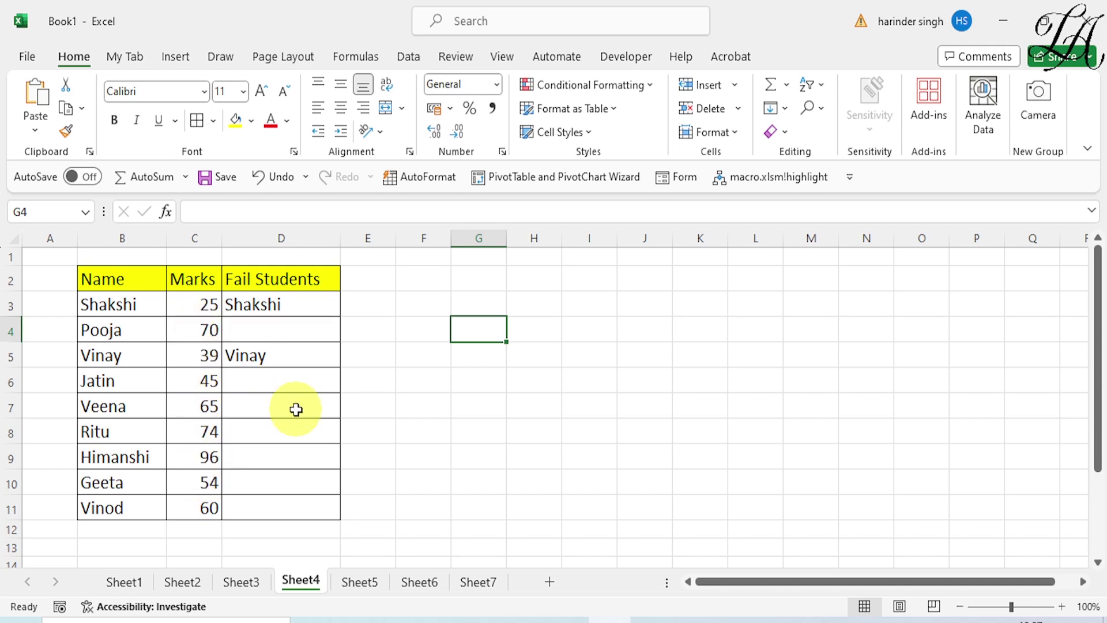
On Sheet5, enter =IF(C3<40,C3+5,"") in cell D3 to add 5 grace marks when the marks are below 40.
left_click(360, 582)
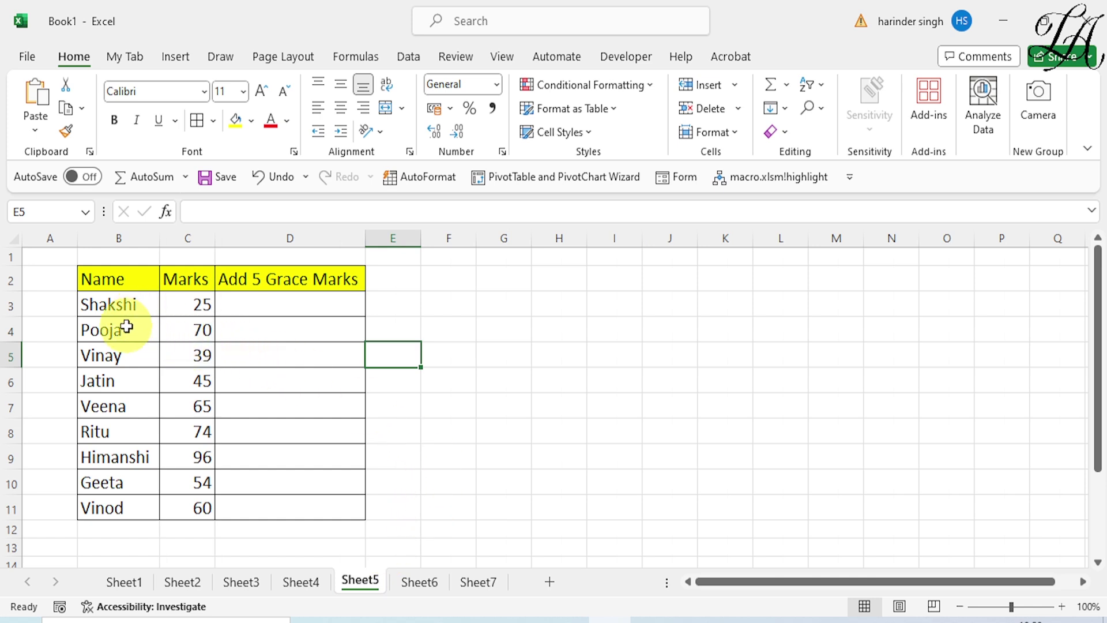
left_click(255, 301)
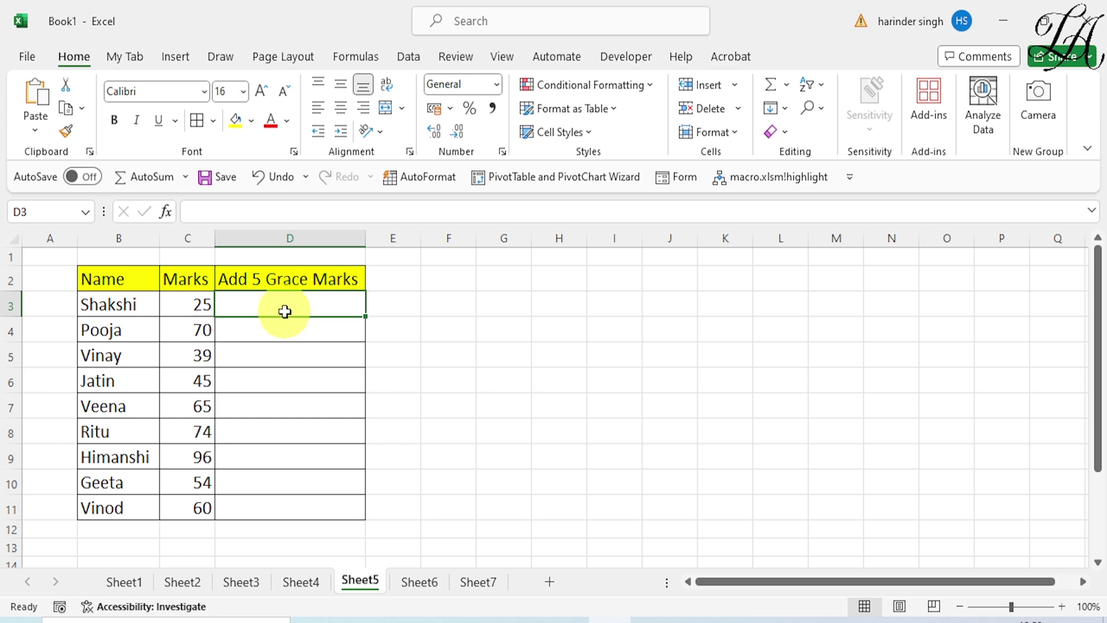
type("=")
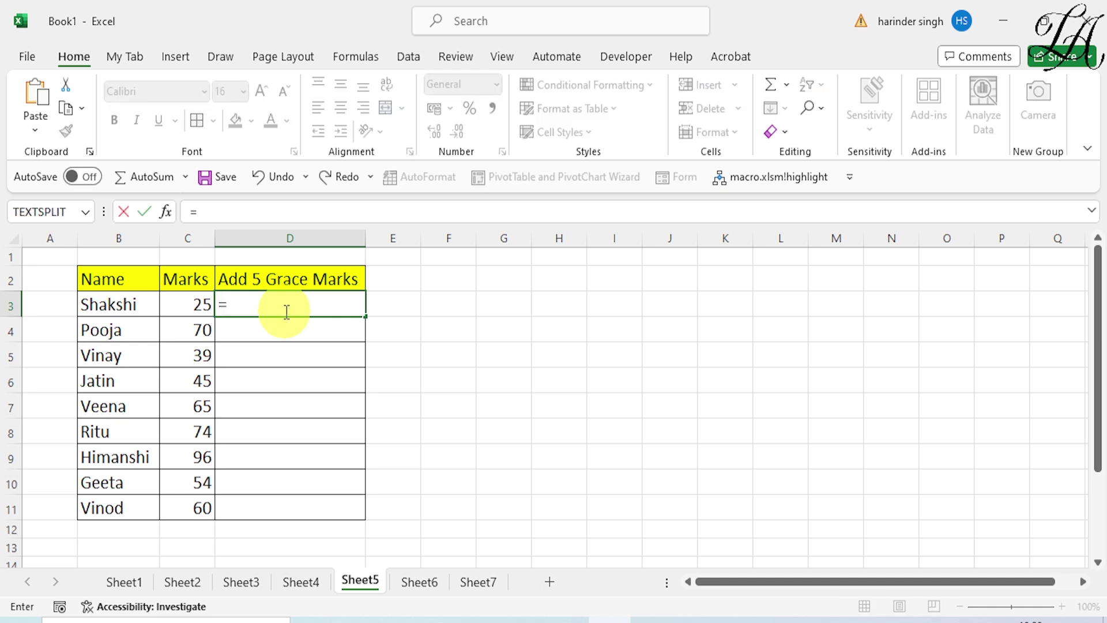
type("if(")
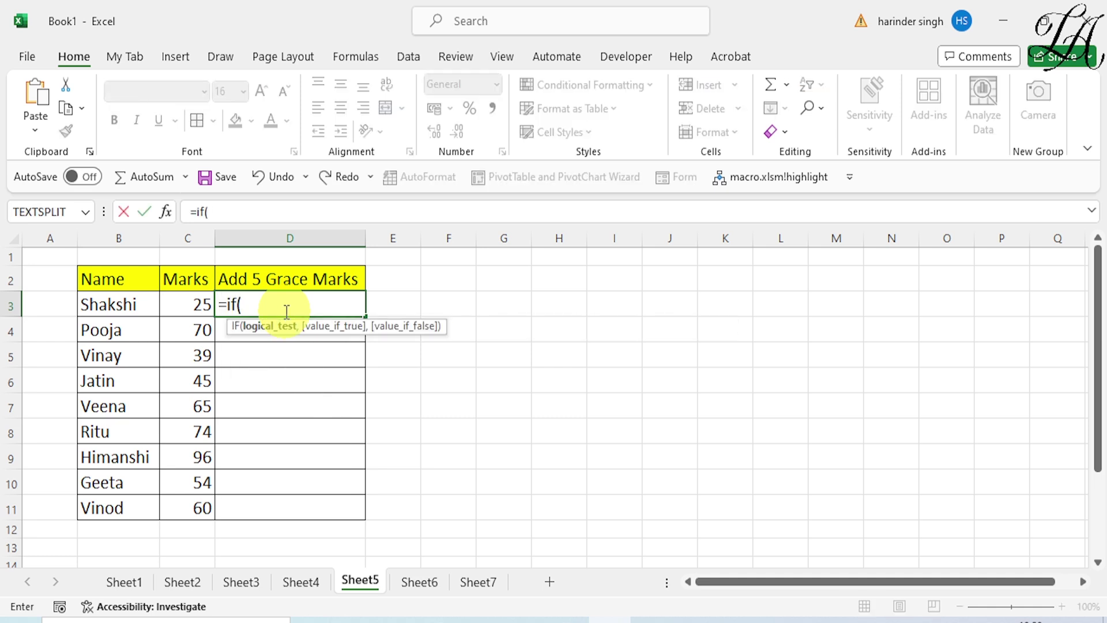
left_click(186, 305)
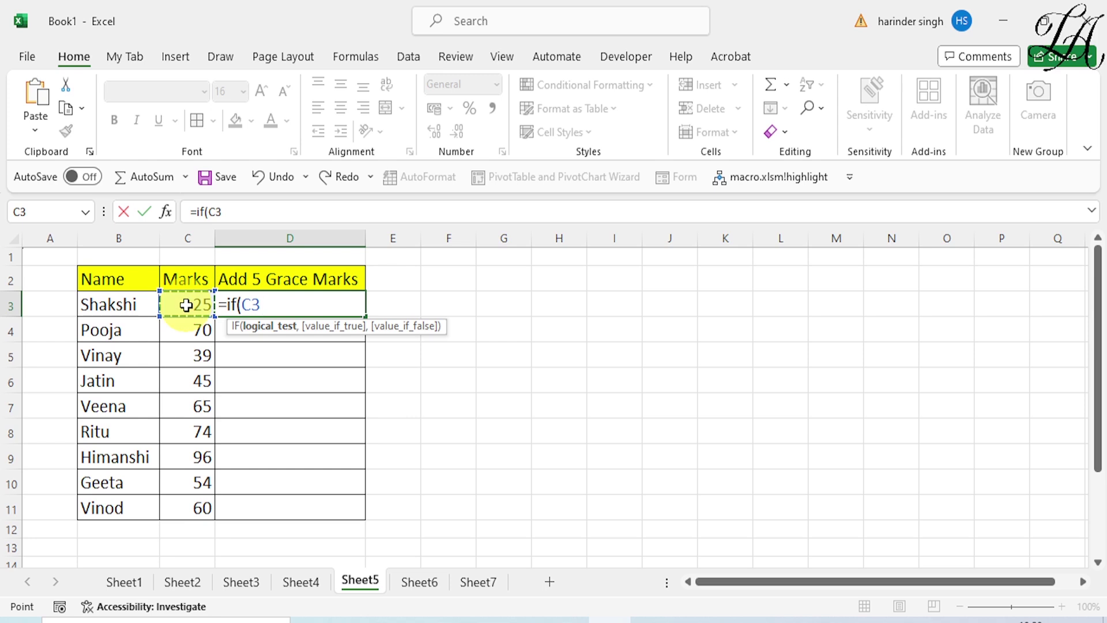
type("<40,")
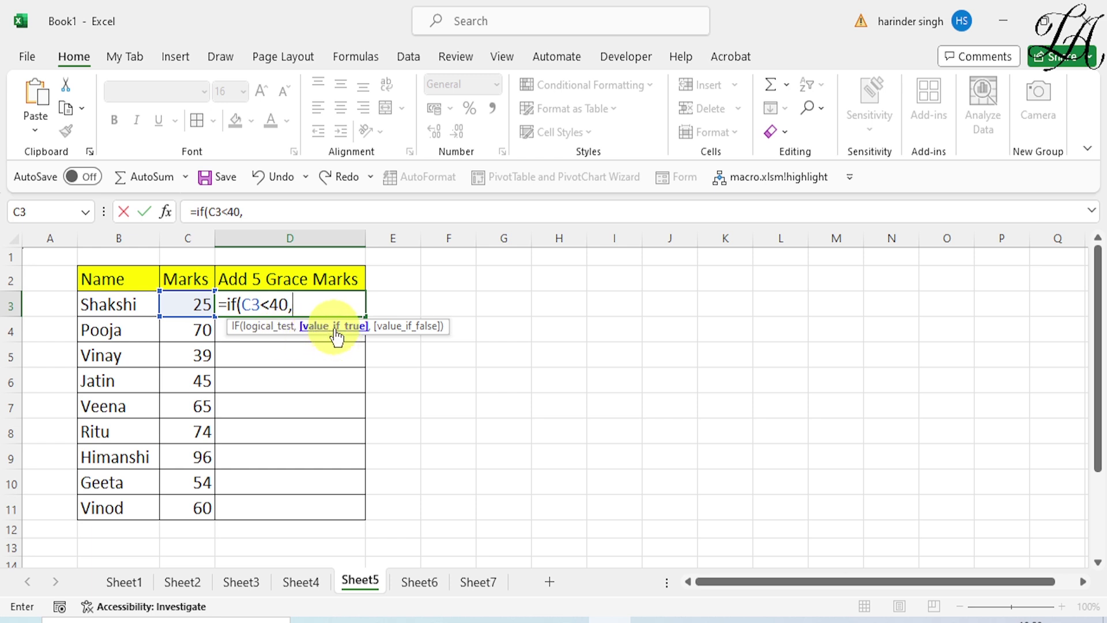
left_click(204, 308)
type("+")
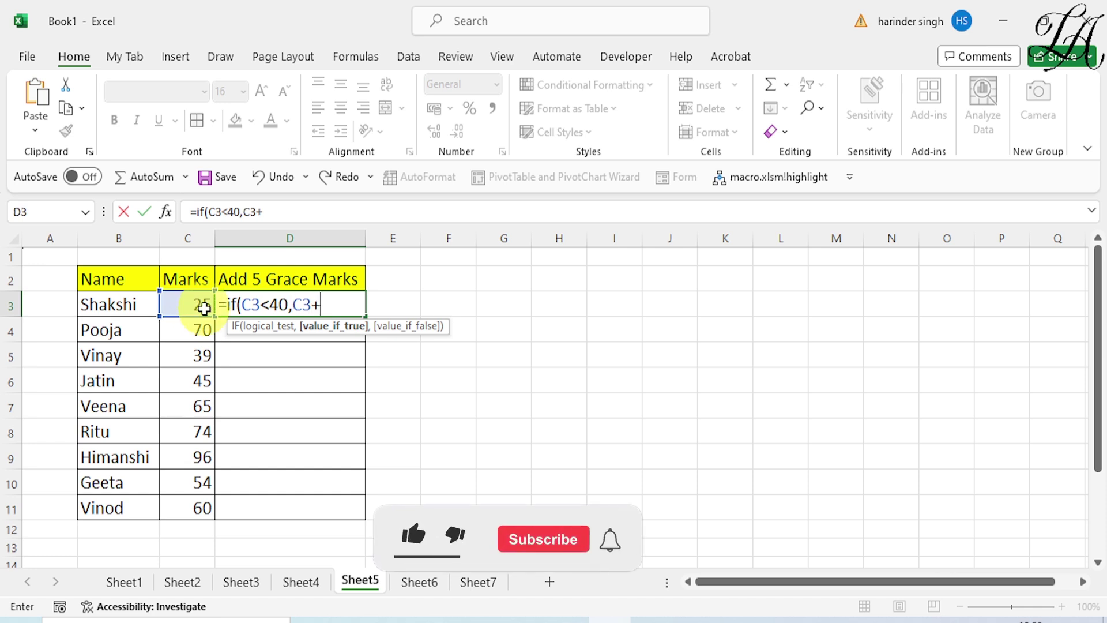
type("5,")
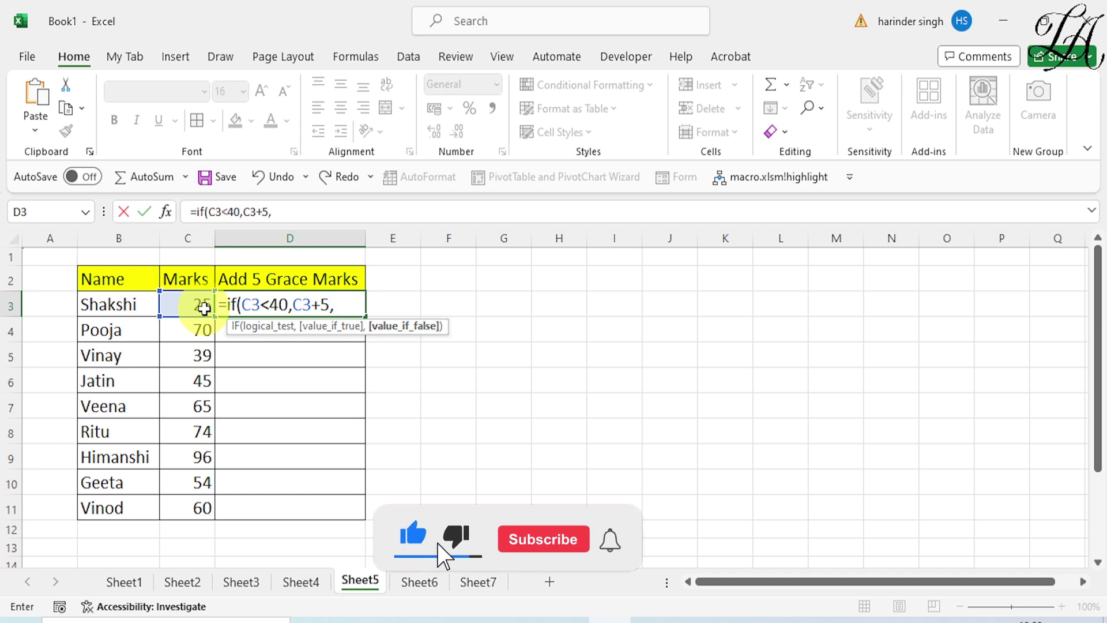
type("\"\")")
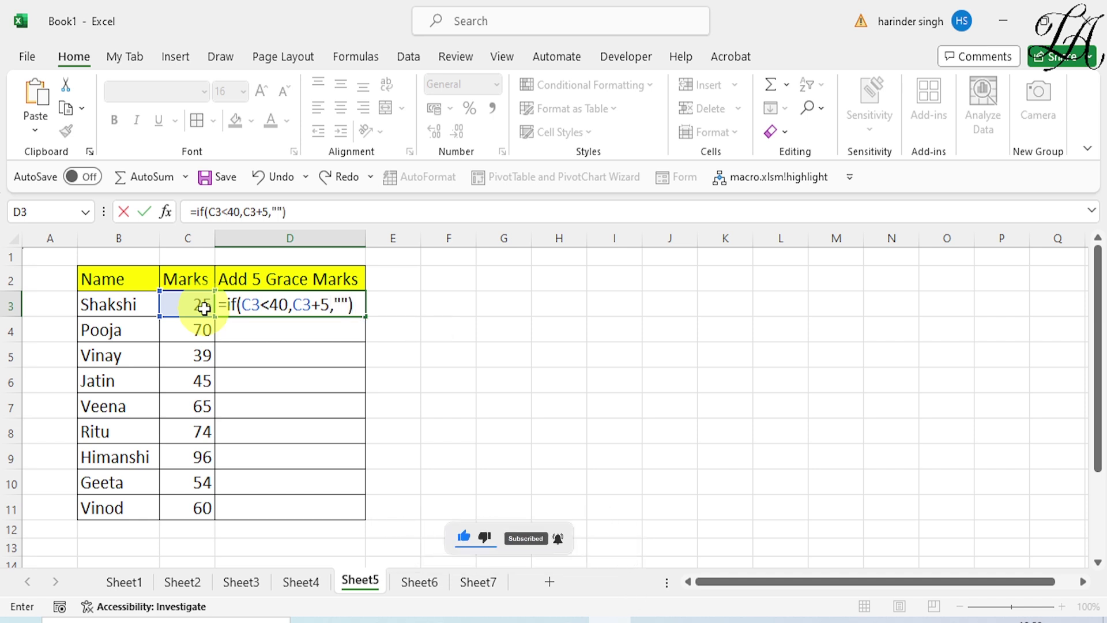
key("Return")
Fill the D3 grace marks formula down the Add 5 Grace Marks column through D11.
left_click(326, 306)
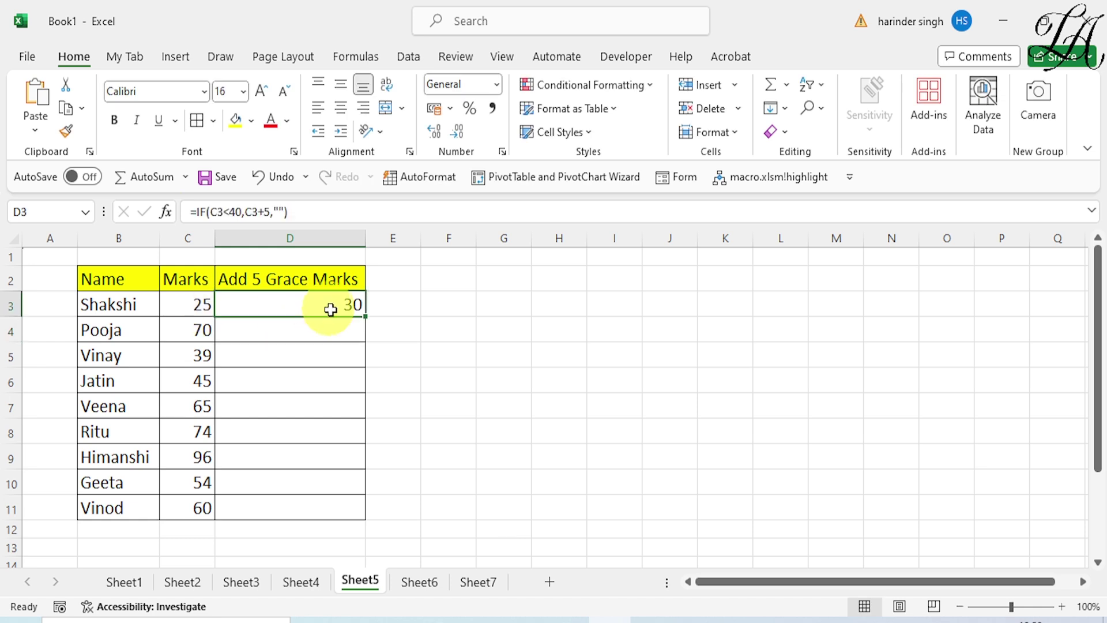
double_click(363, 313)
left_click(420, 331)
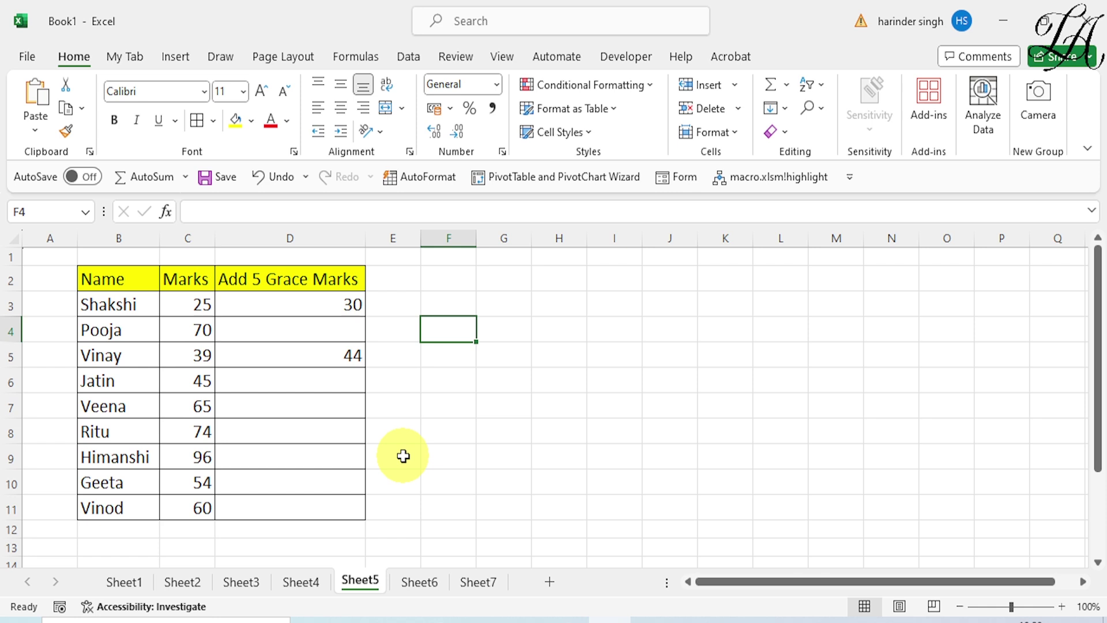
On Sheet6, enter =IF(C3<15000,C3+C3*10%,C3) in cell D3 to raise the first salary by 10% when it is below 15000.
left_click(419, 581)
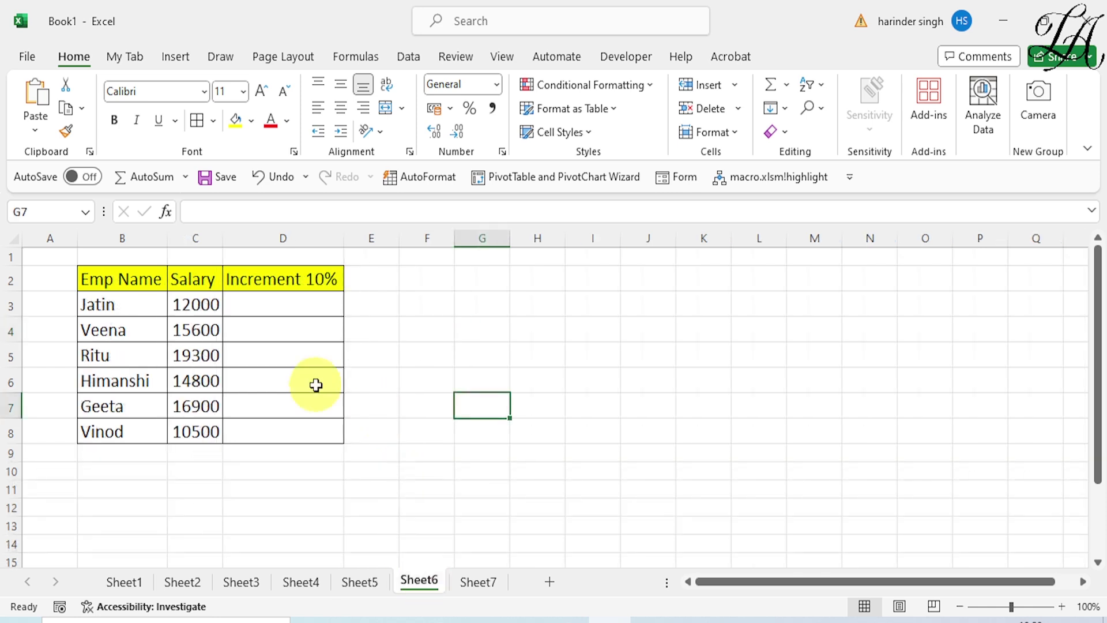
left_click(282, 306)
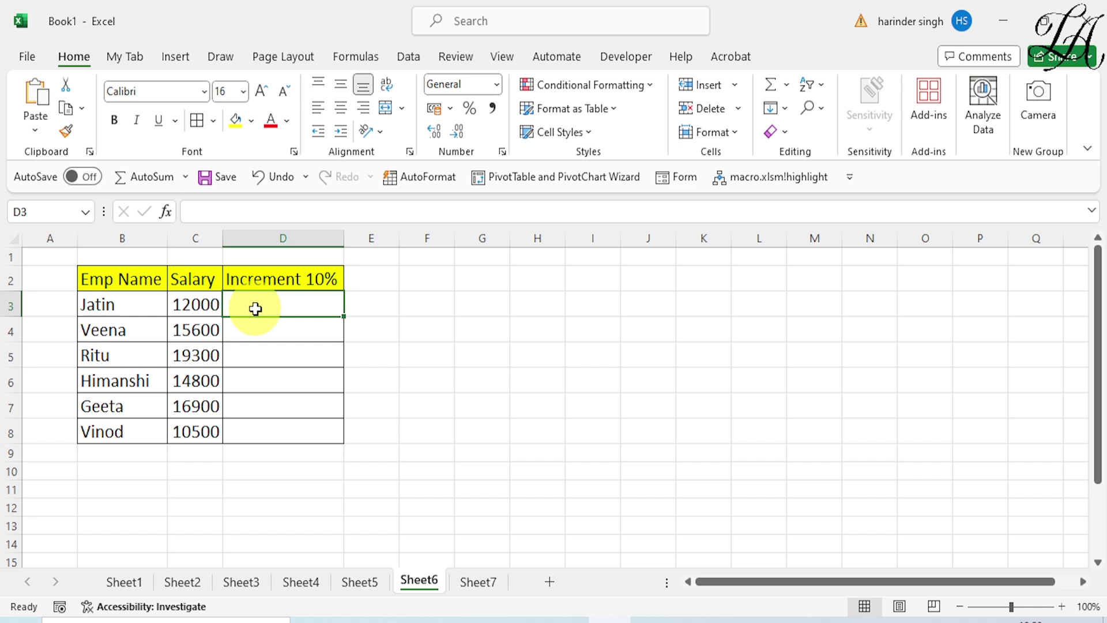
type("=")
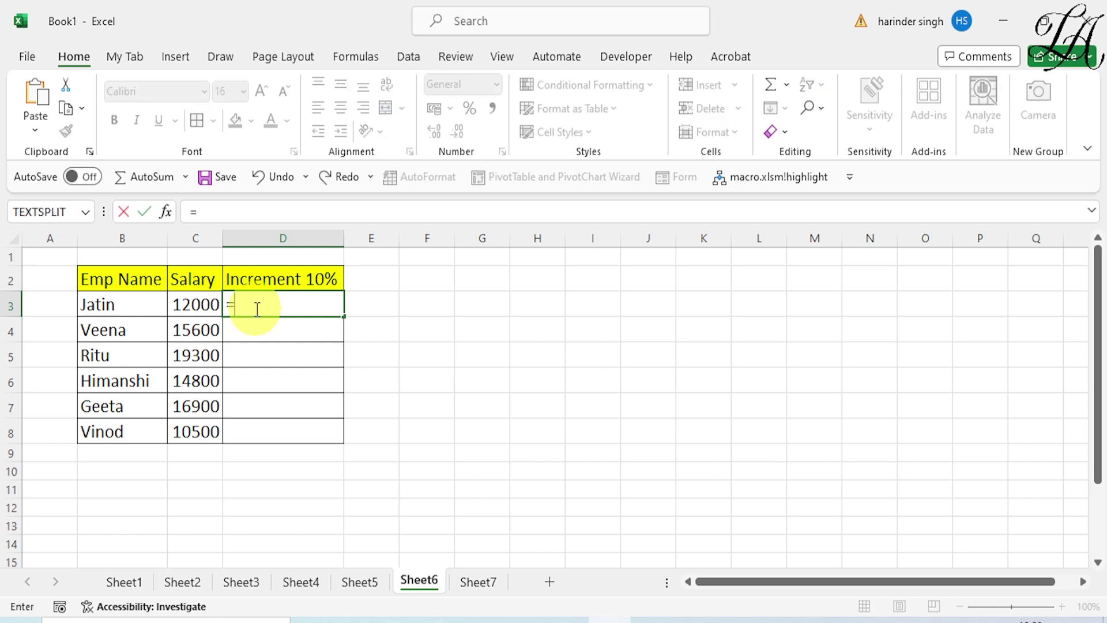
type("if")
type("(")
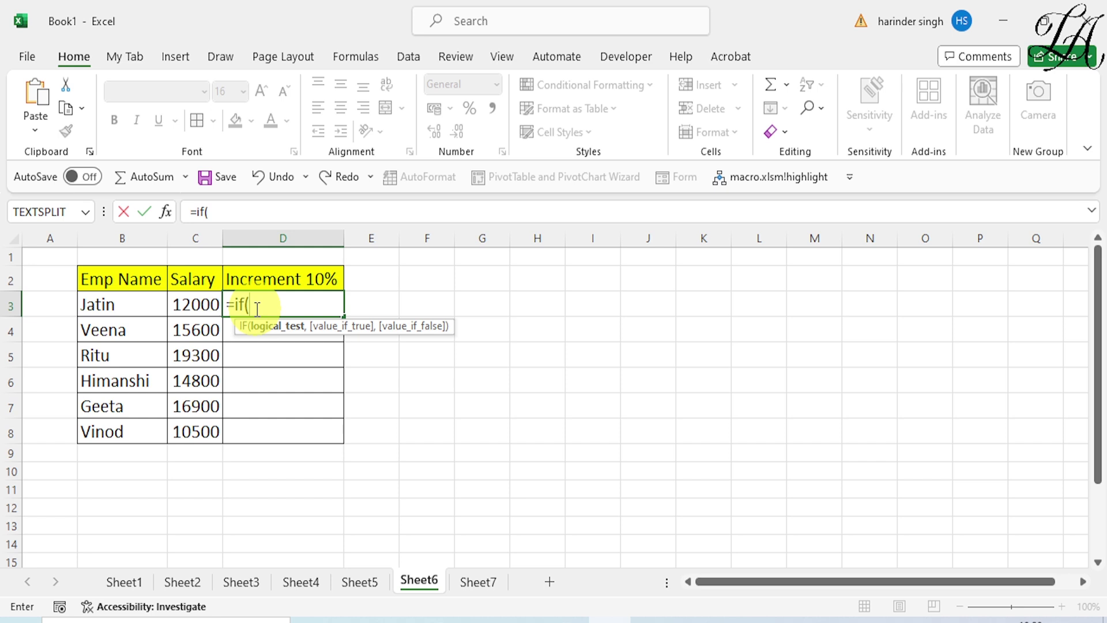
left_click(184, 302)
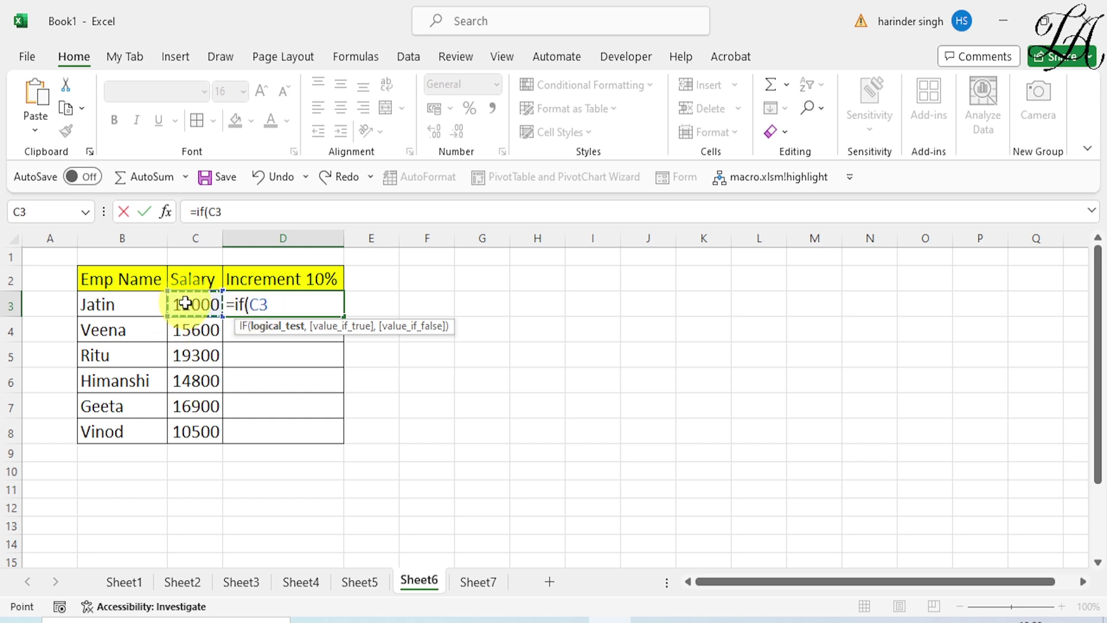
type("<1500")
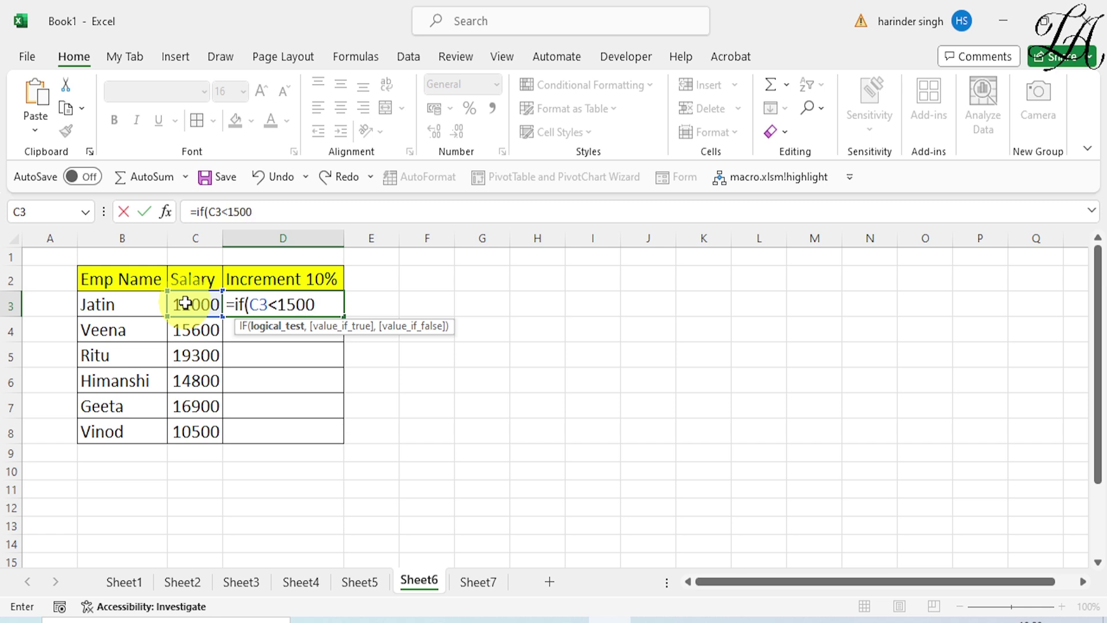
type("0,")
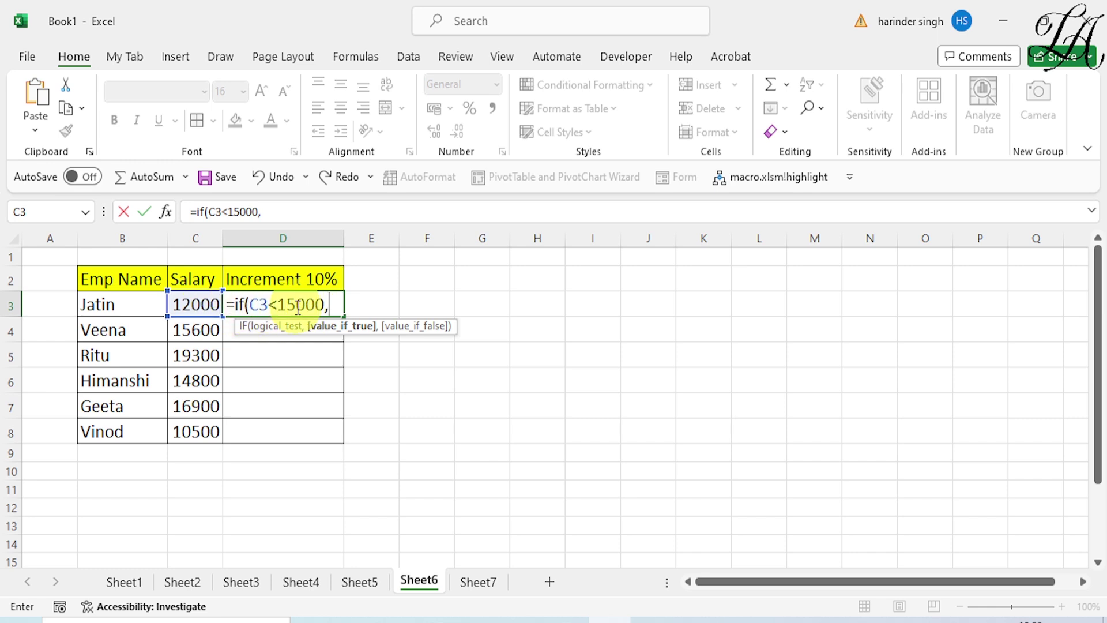
left_click(209, 304)
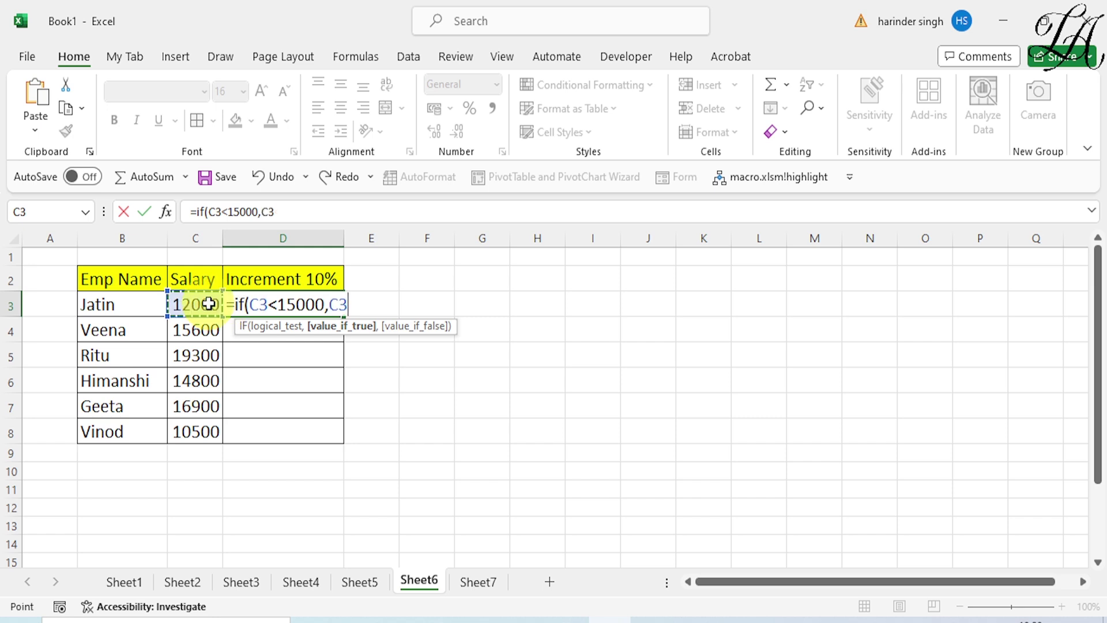
type("+")
left_click(209, 304)
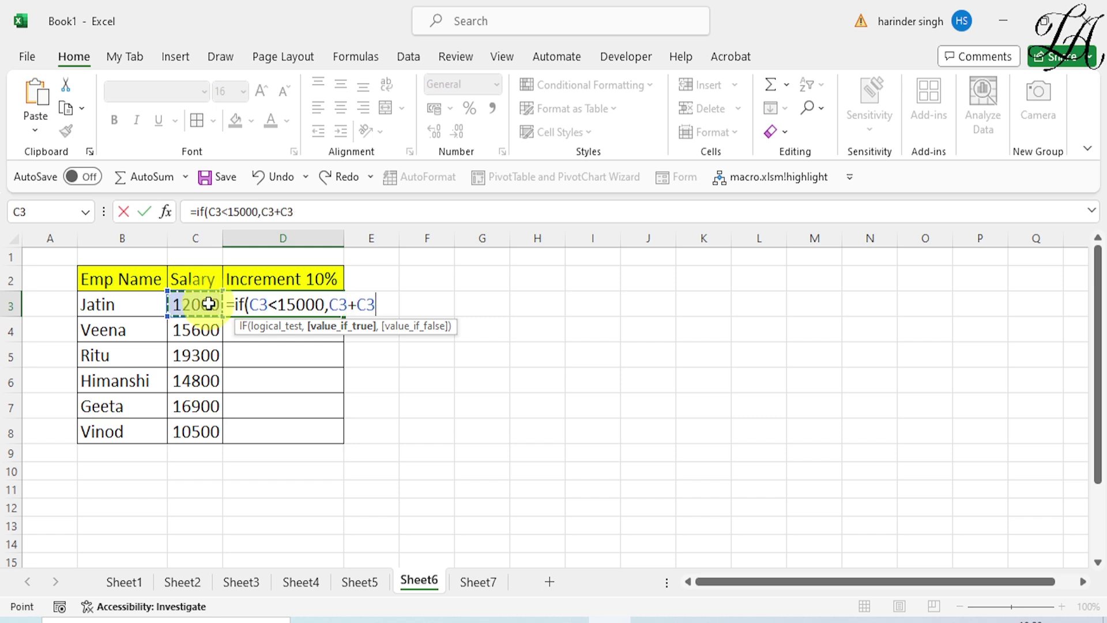
type("*10%")
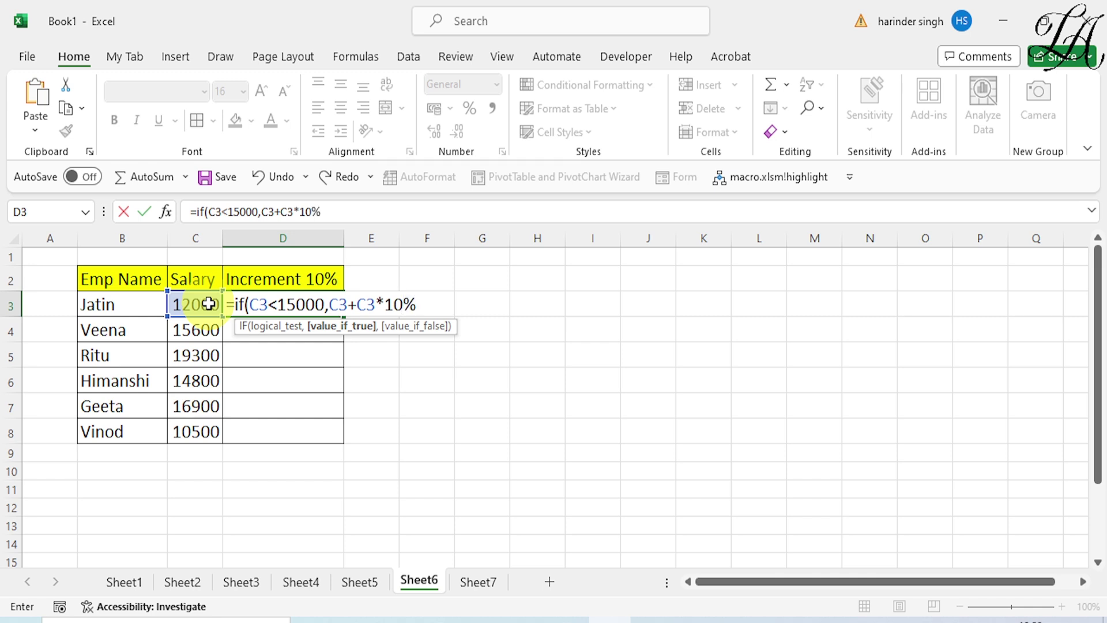
type(",")
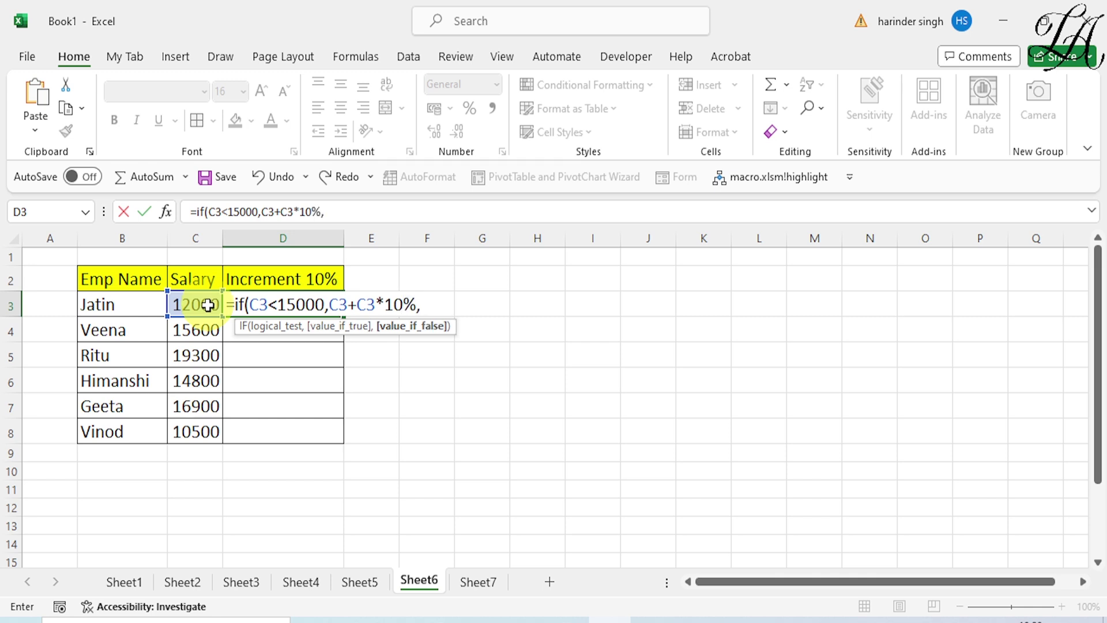
left_click(202, 304)
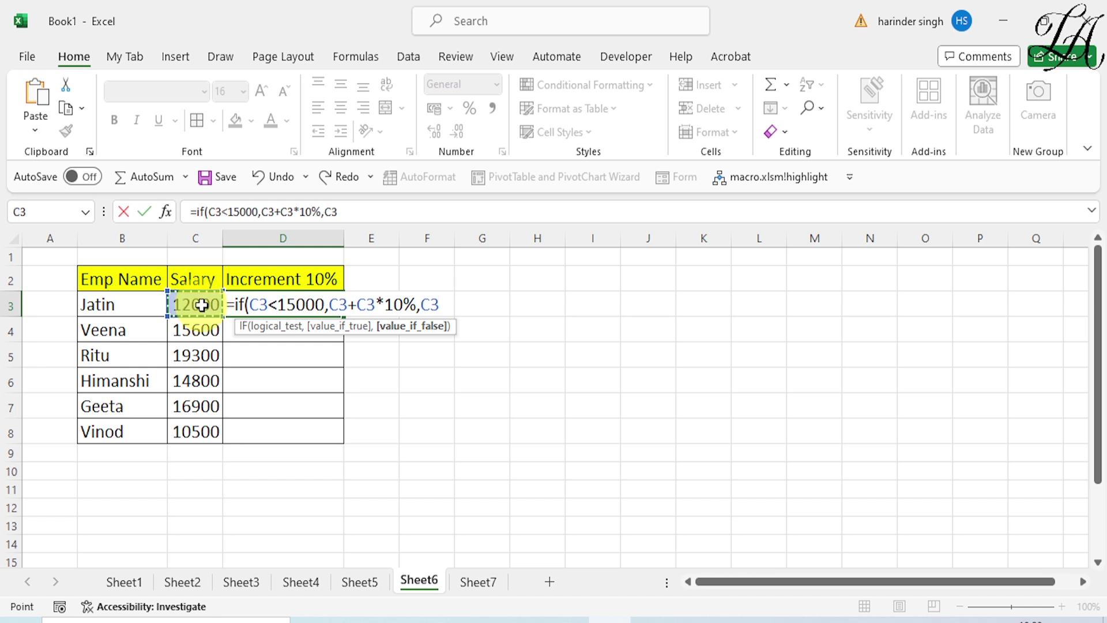
type(")")
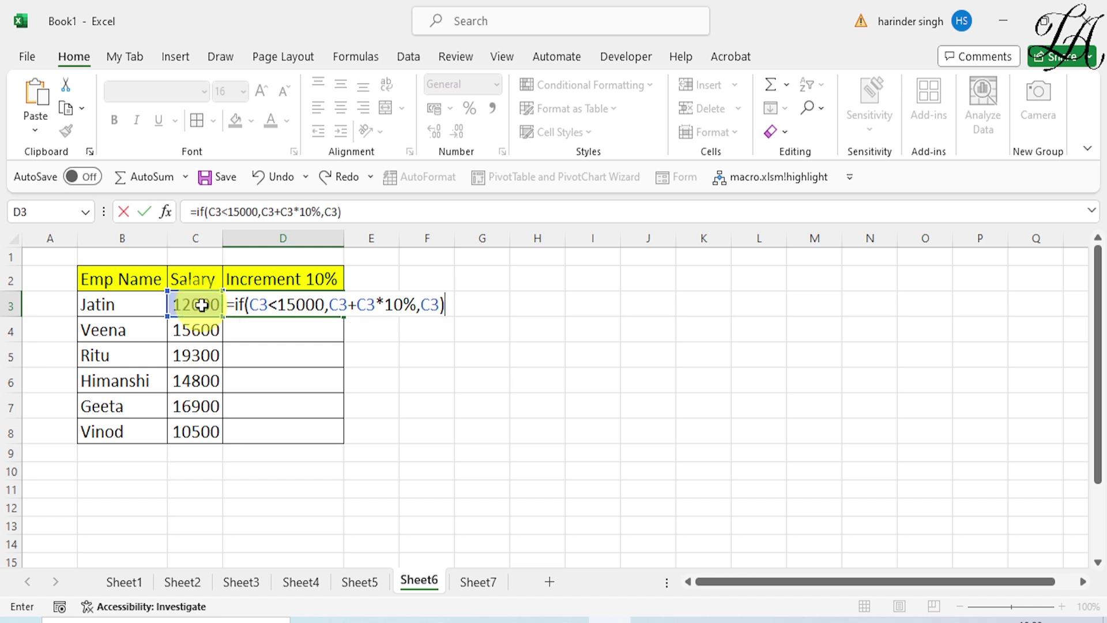
key("Return")
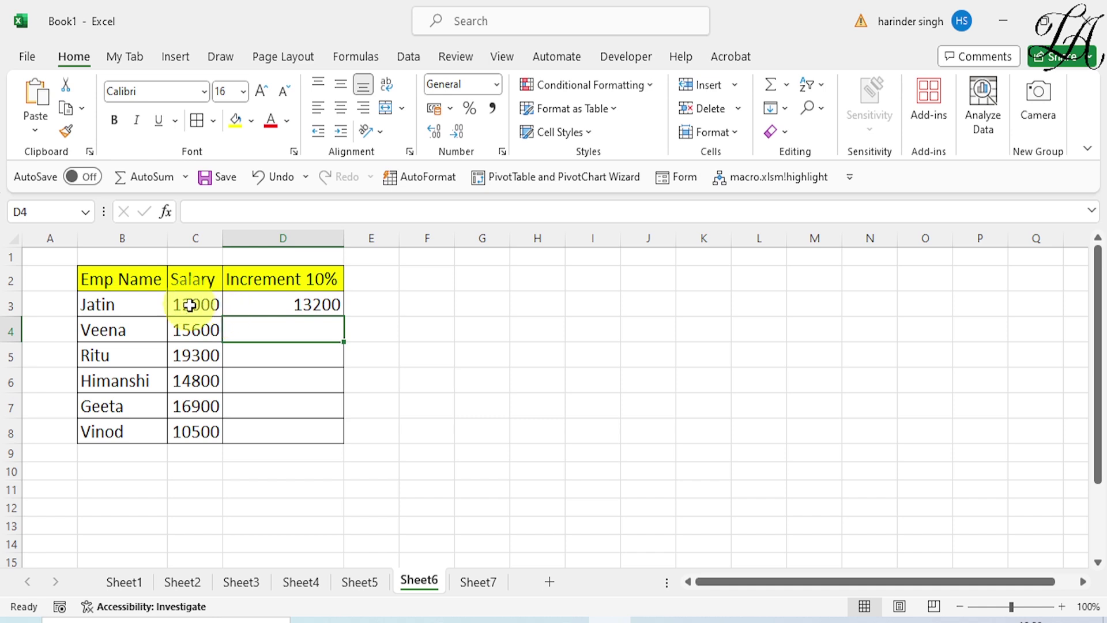
Fill the D3 increment formula down the Increment 10% column through D8 and check the copied formulas in D6 and D8.
left_click(297, 300)
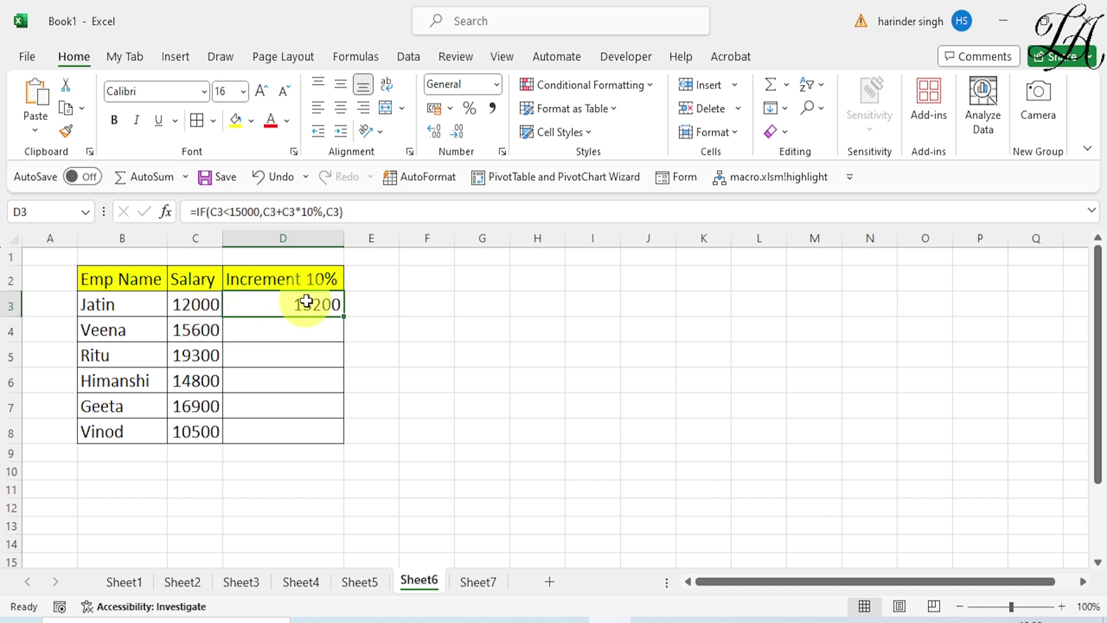
left_click_drag(343, 314, 344, 315)
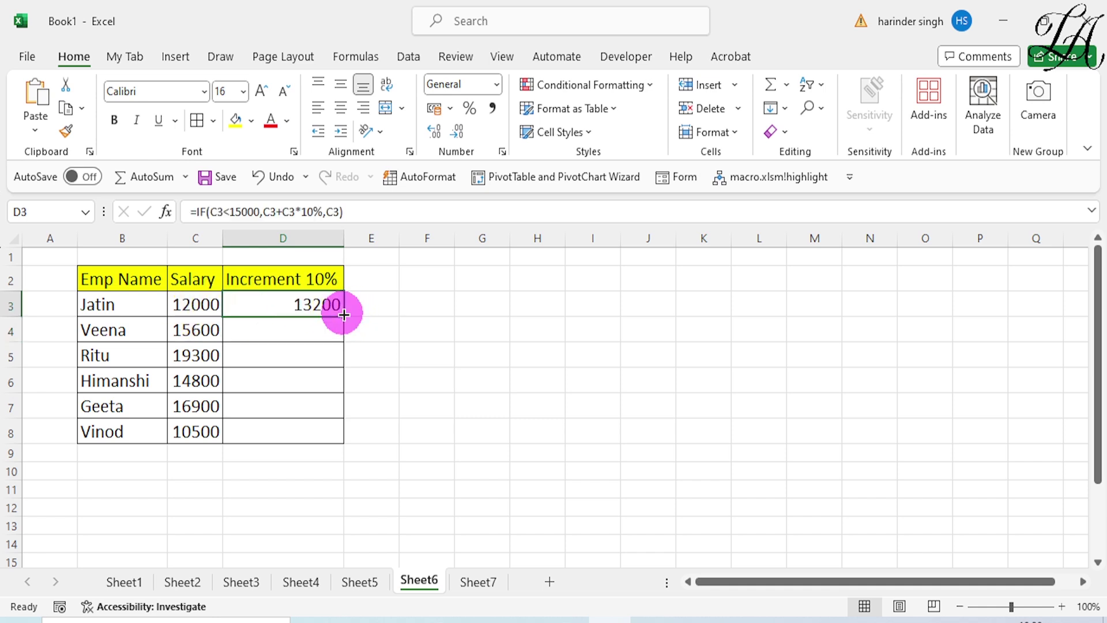
double_click(344, 314)
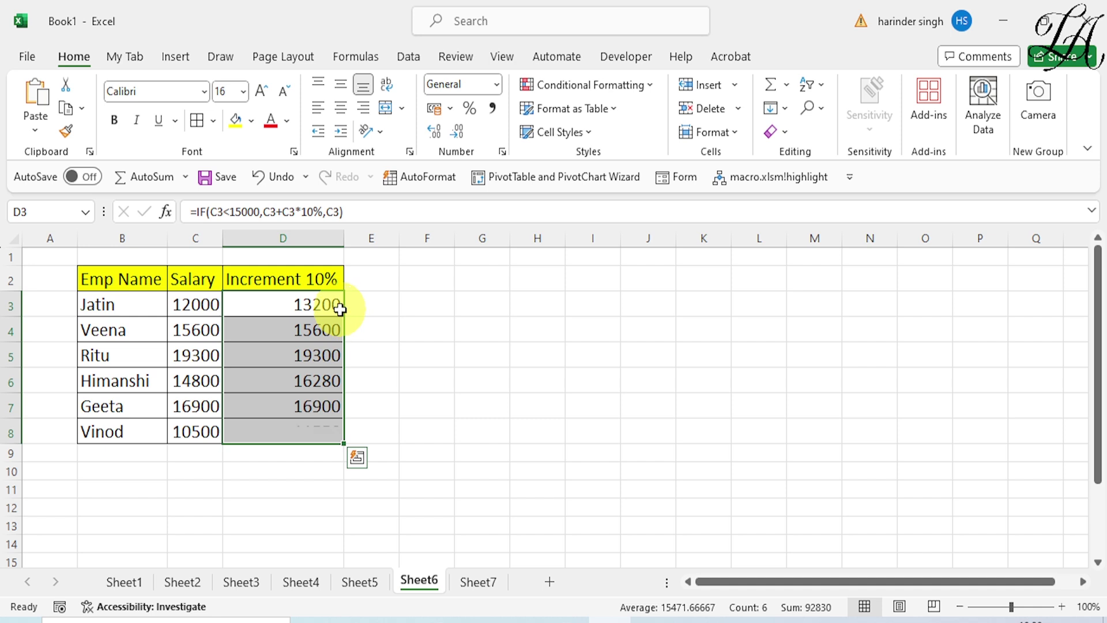
left_click(177, 337)
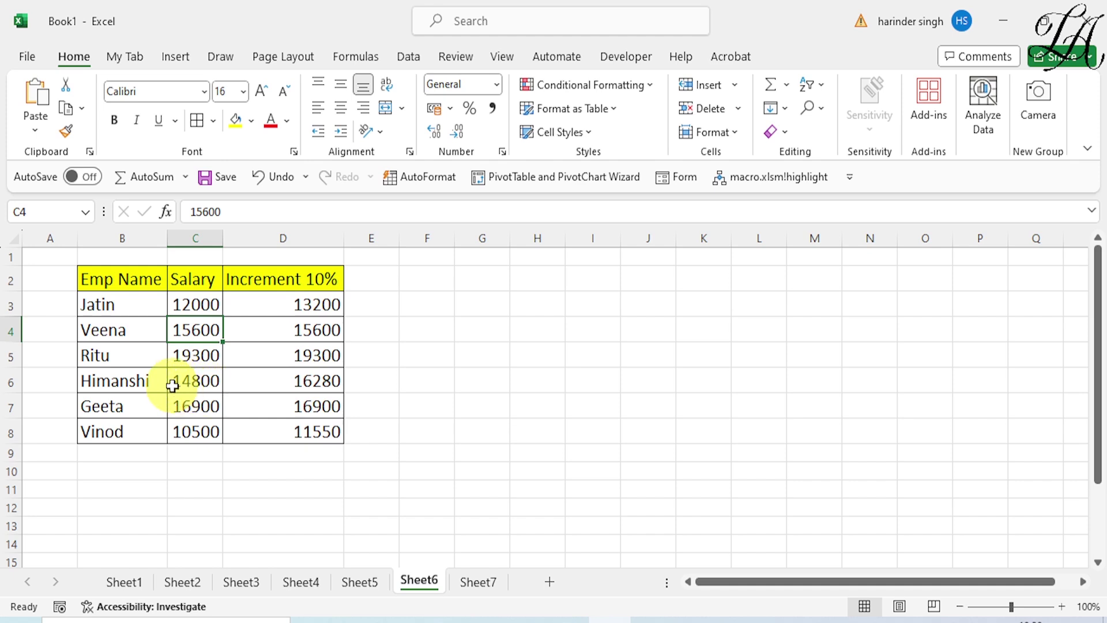
left_click(341, 383)
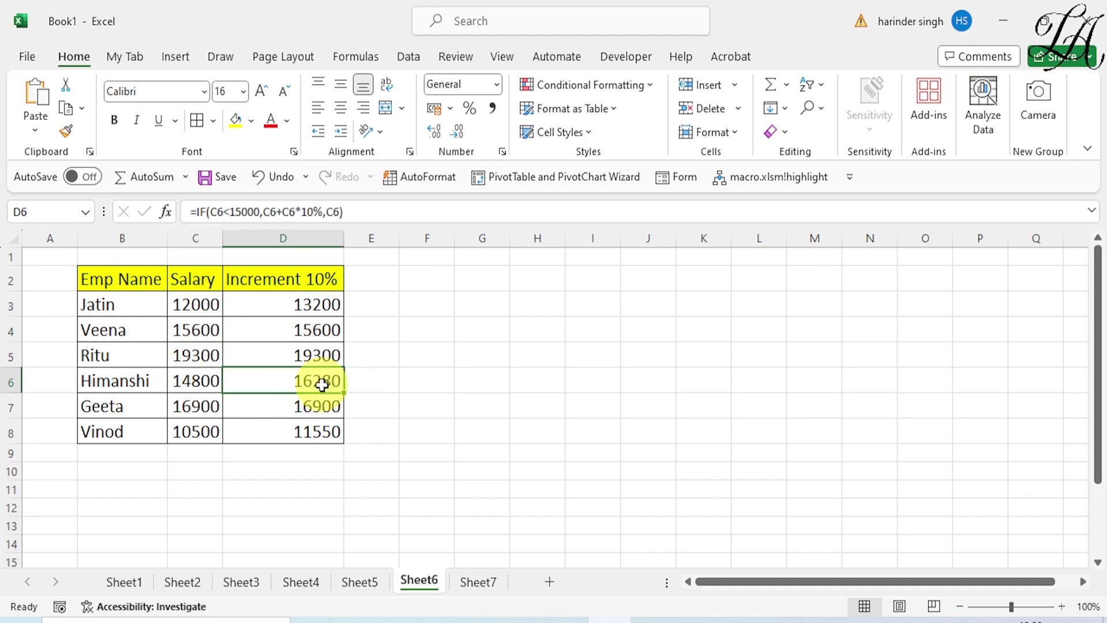
left_click(186, 440)
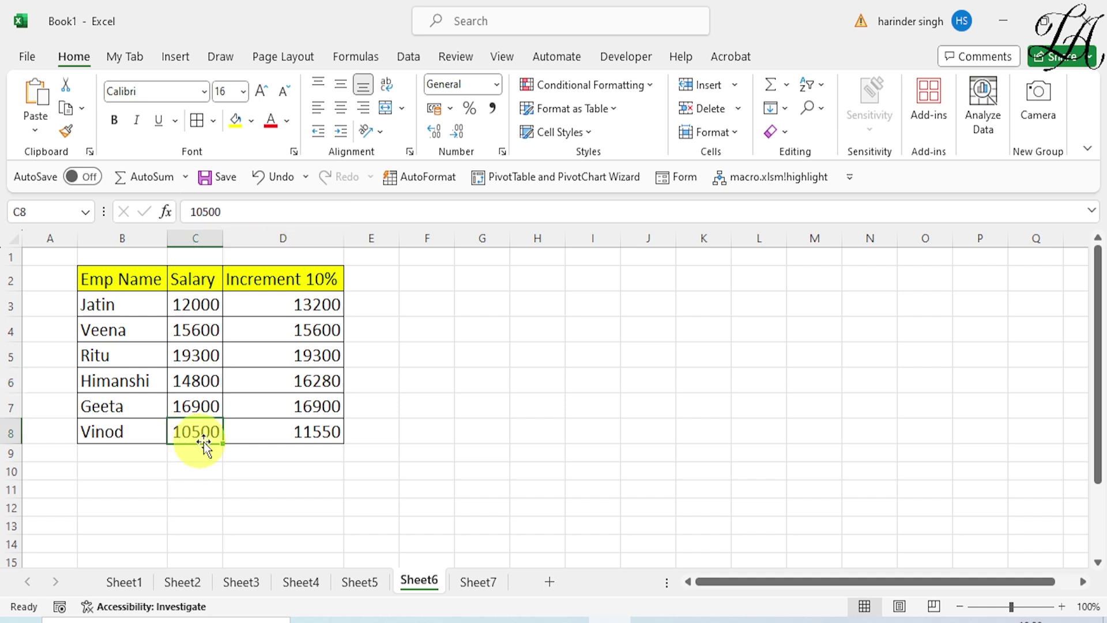
left_click(286, 439)
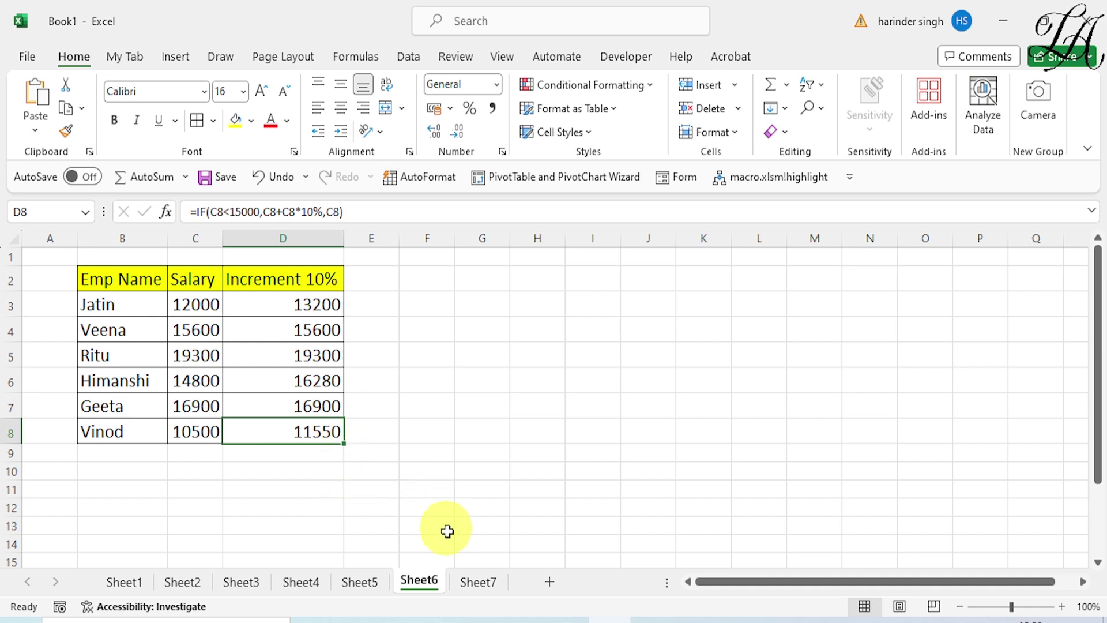
On Sheet7, begin the nested grade formula in cell B8 with =IF(A8>=80,"A", for marks of 80 or more.
left_click(470, 584)
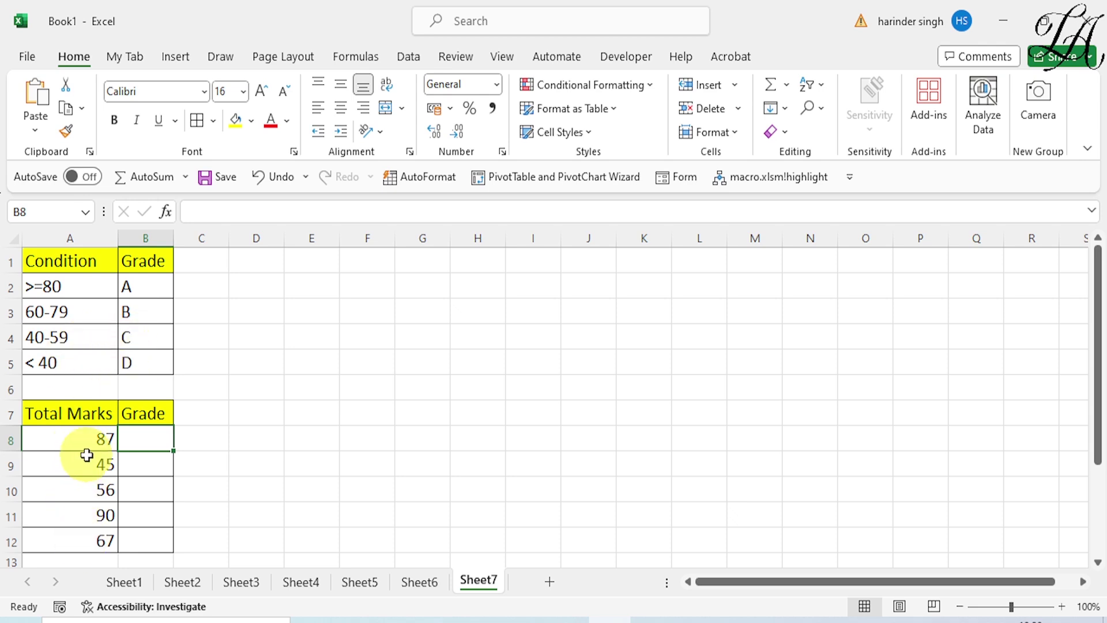
left_click(154, 440)
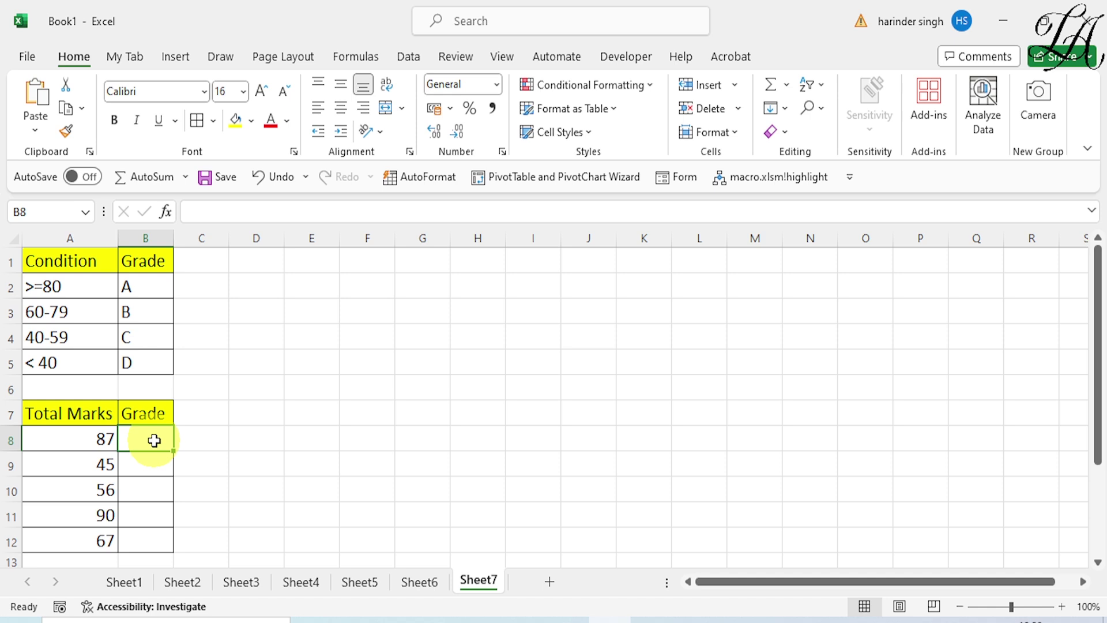
type("=")
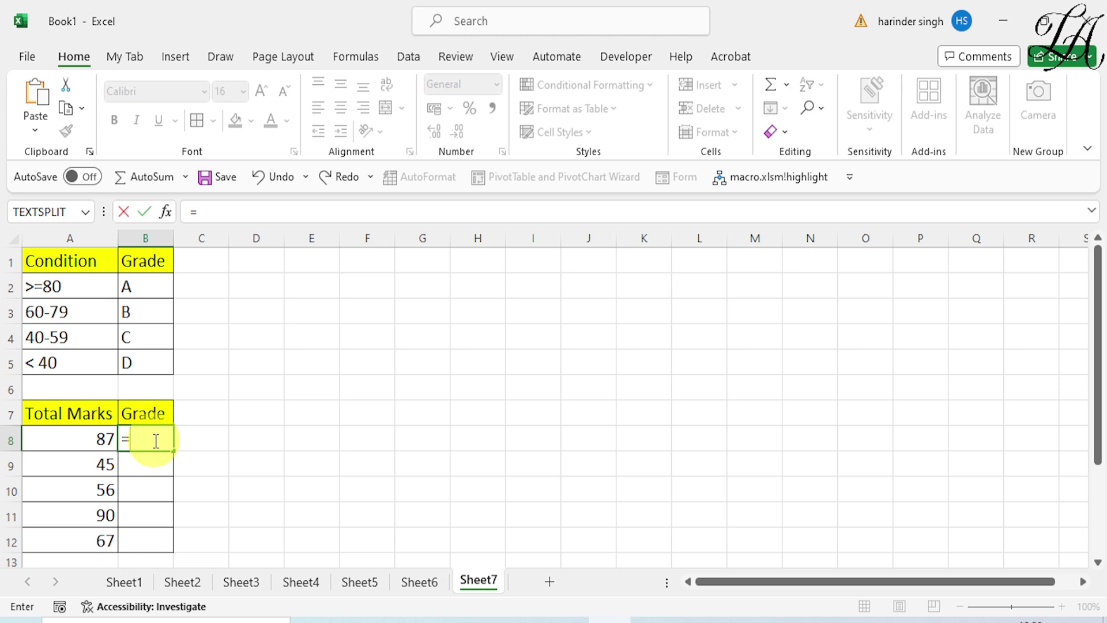
type("if(")
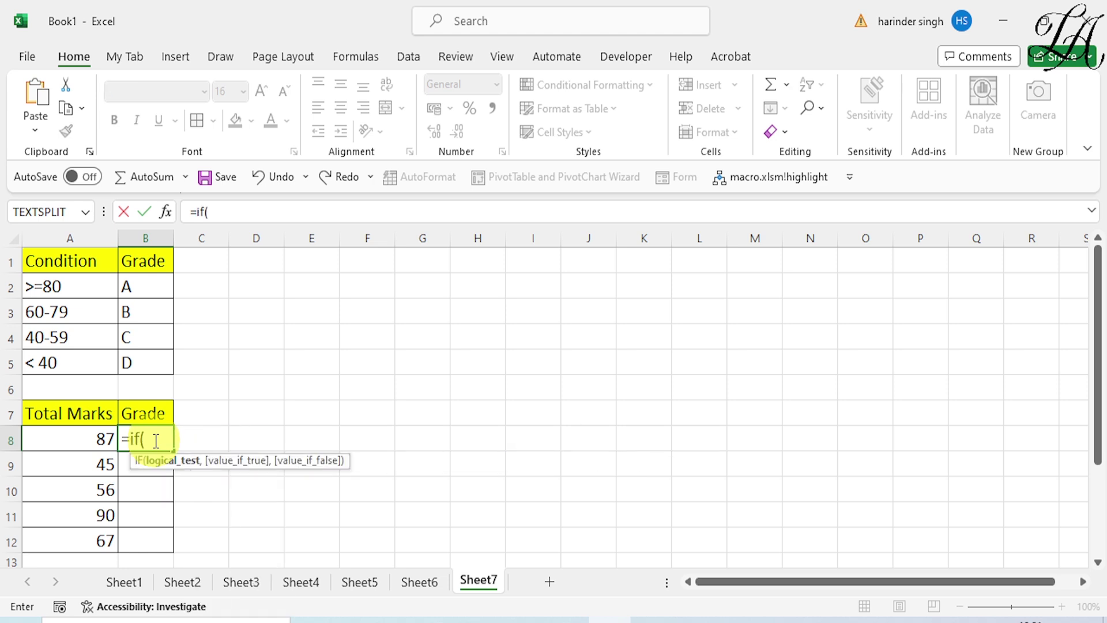
left_click(59, 446)
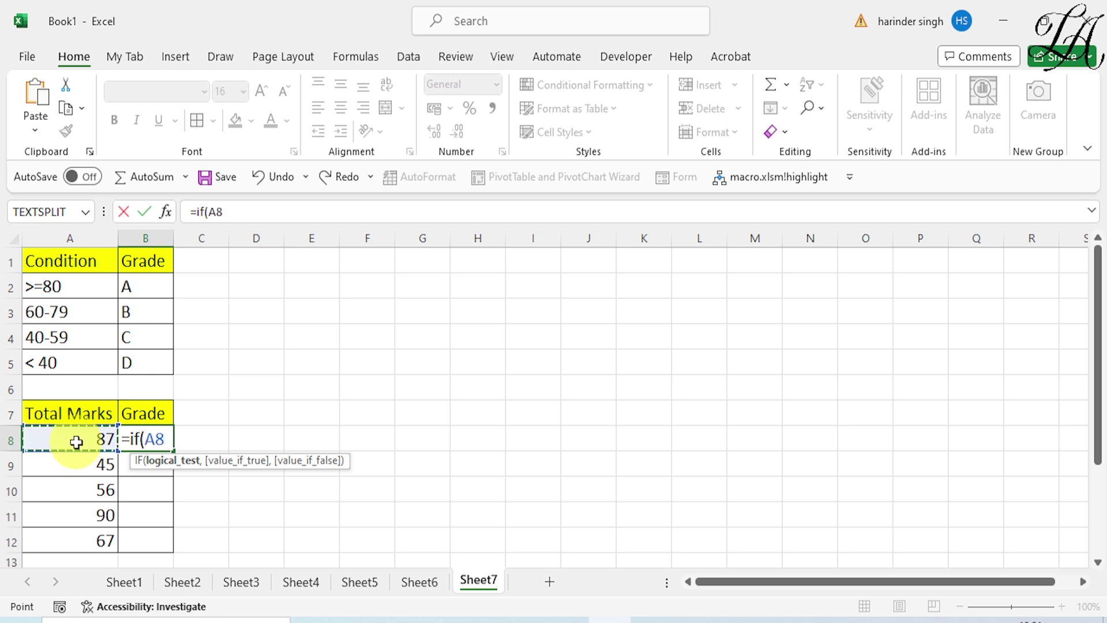
type(">=80")
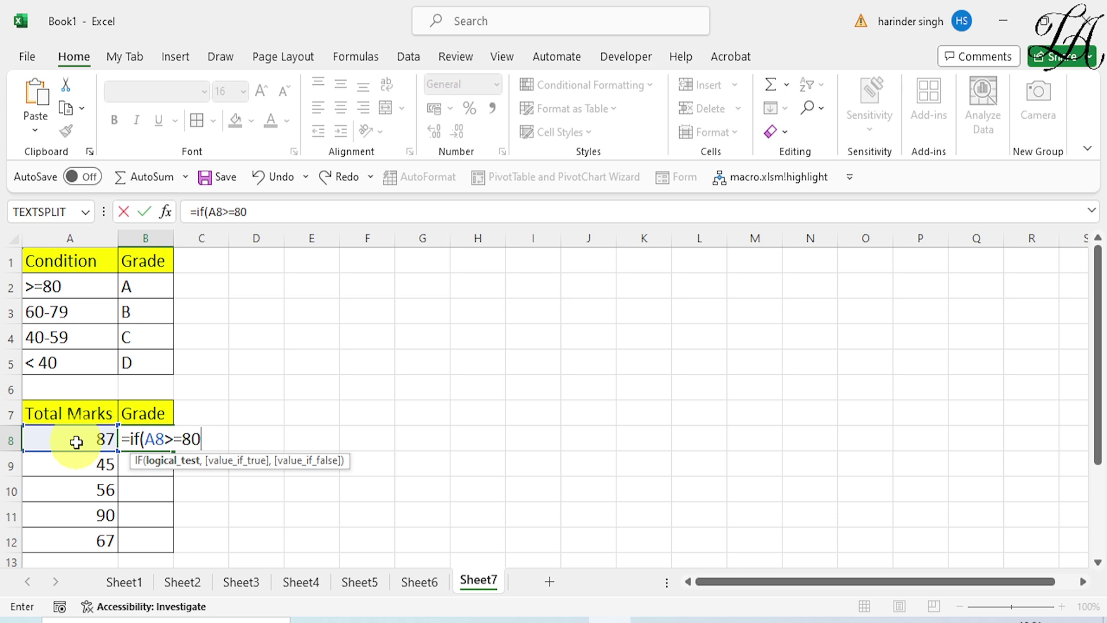
type(",")
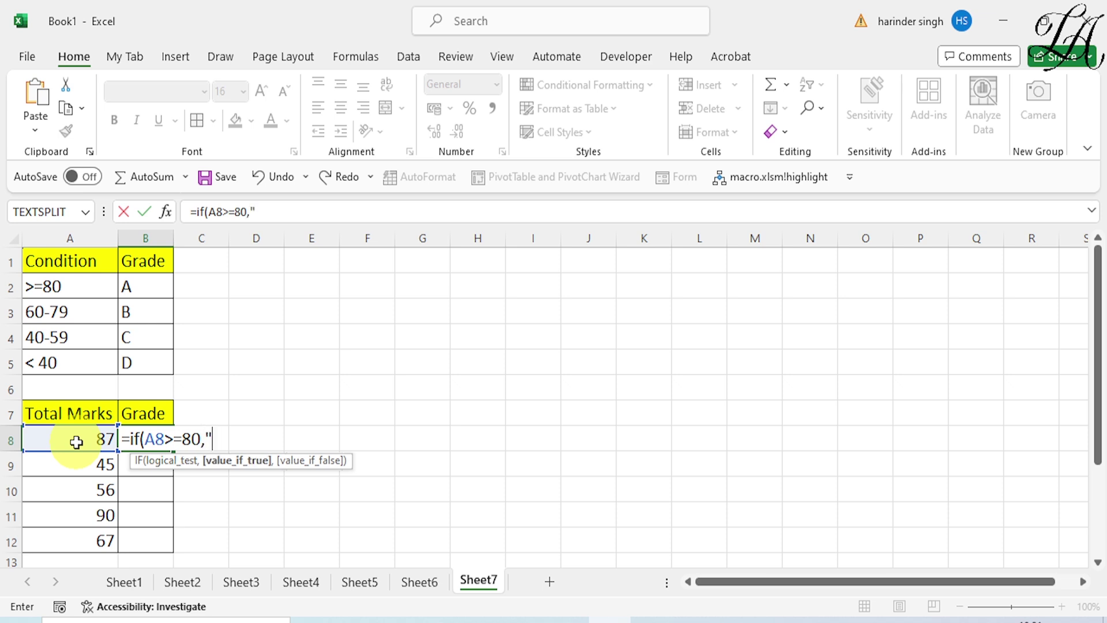
type("\"A\",")
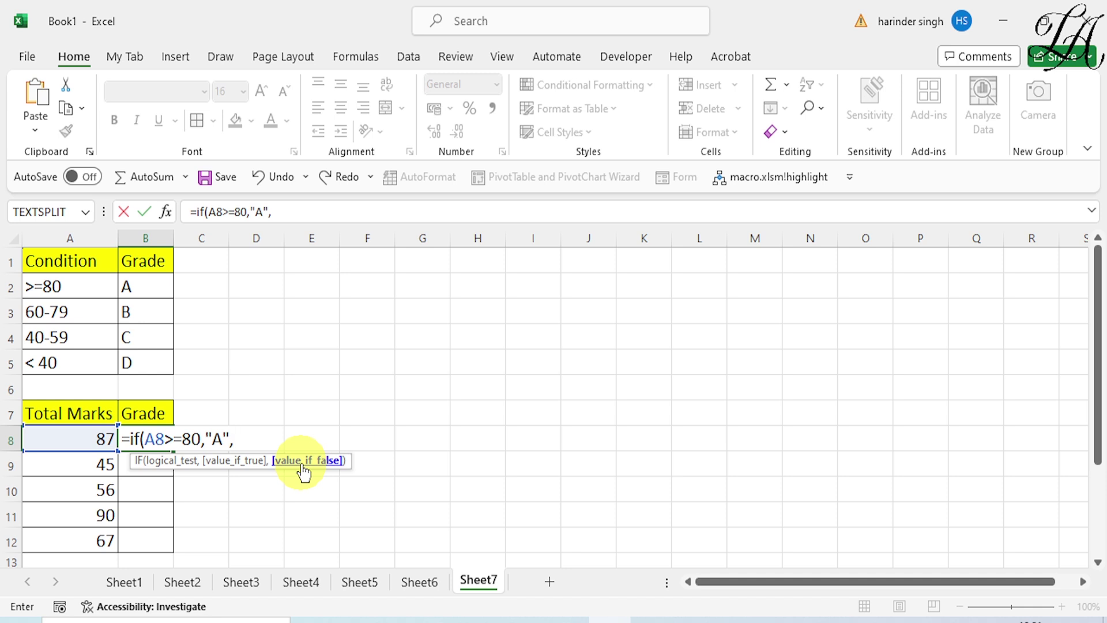
Continue the B8 formula with a second nested IF, IF(A8>=60,"B", as the value if false.
type("IF")
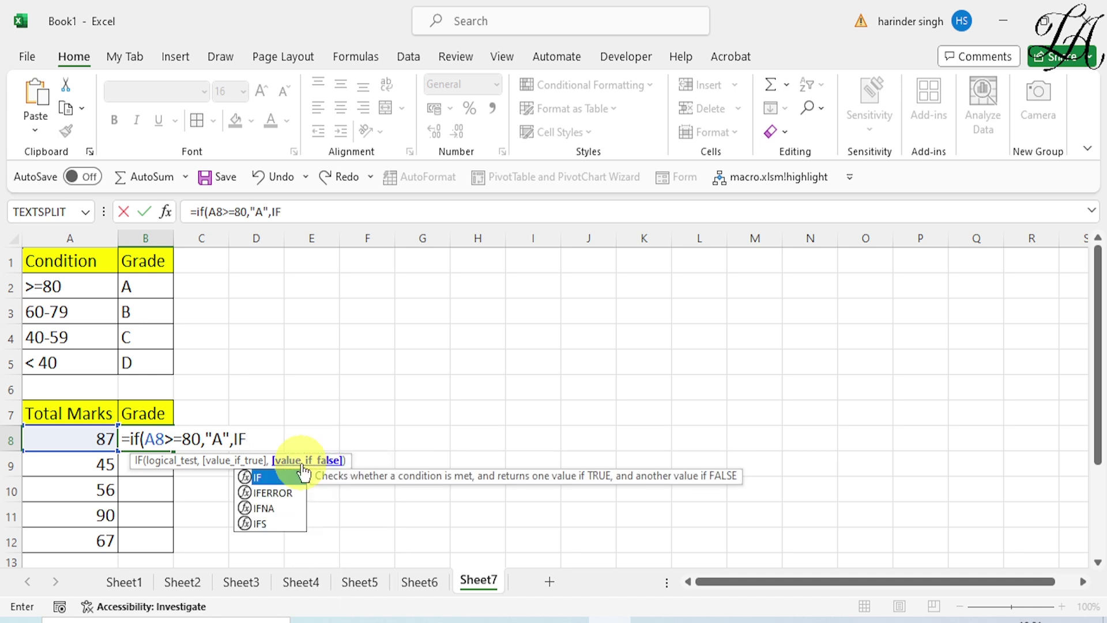
type("(")
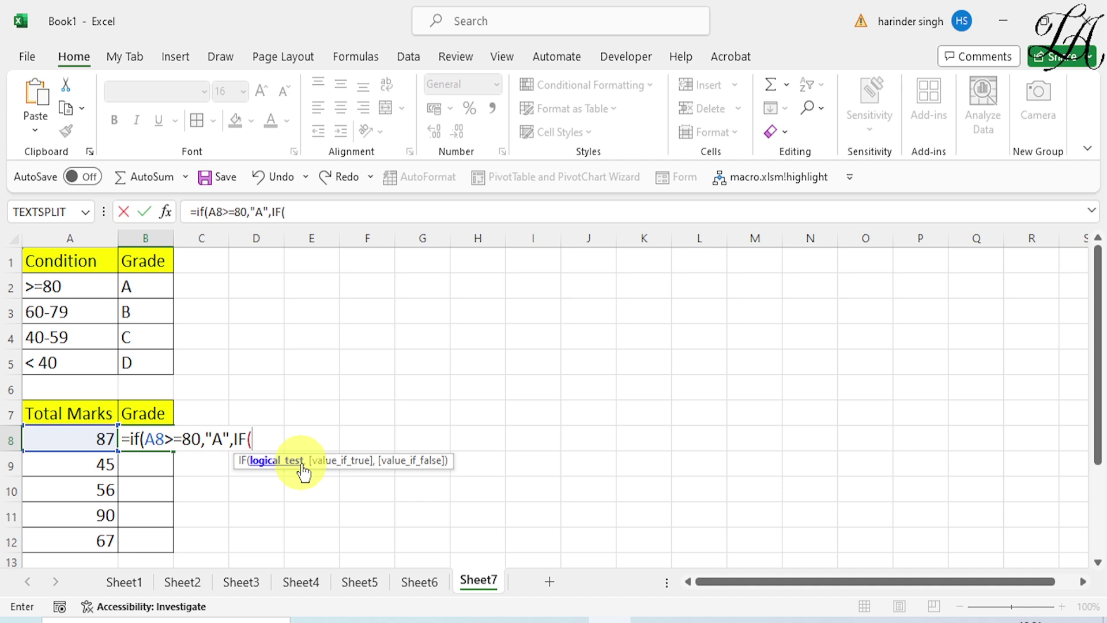
left_click(77, 437)
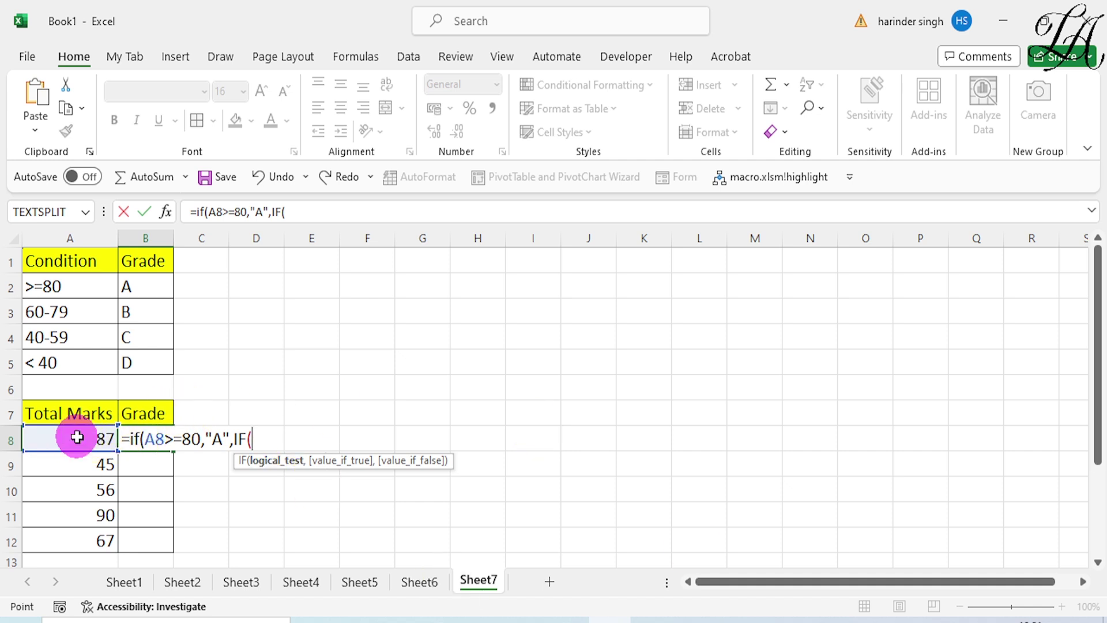
type(">=60")
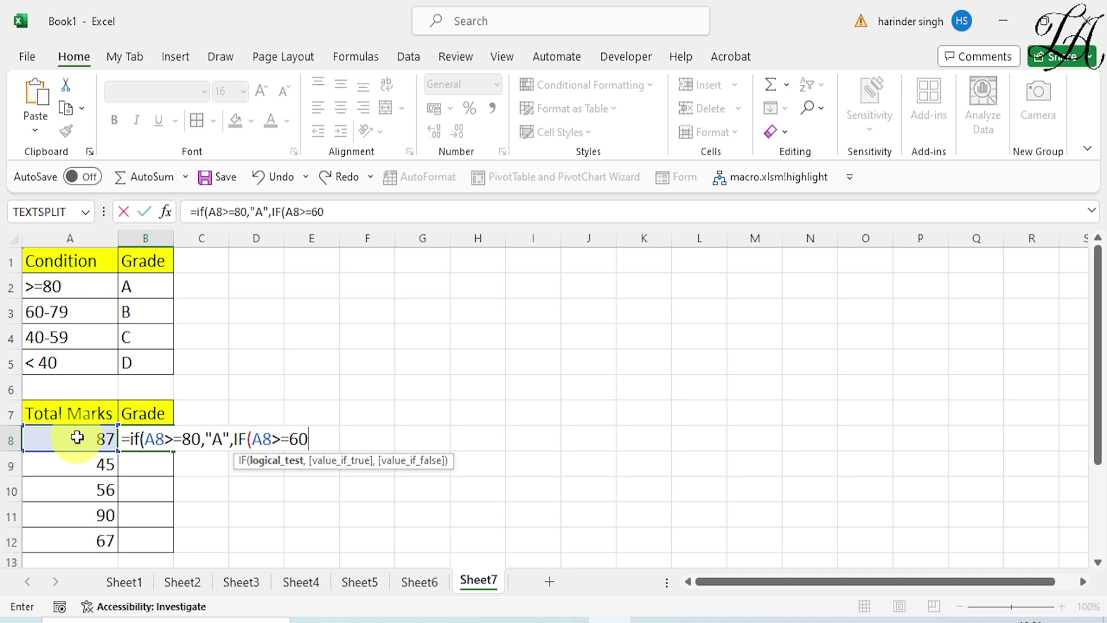
type(",\"B\"")
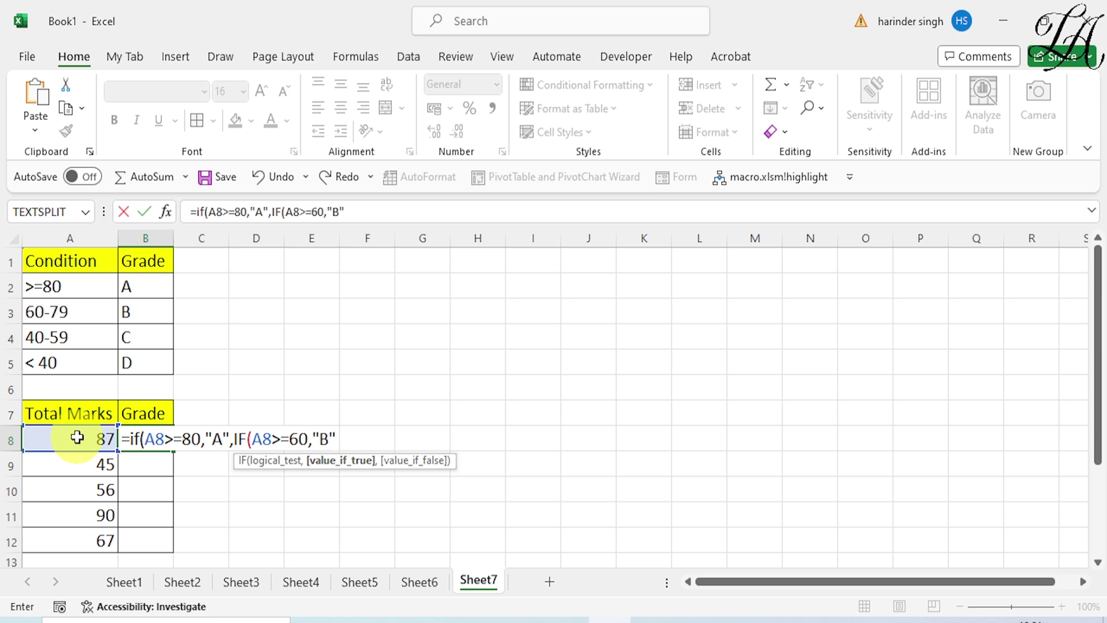
type(",")
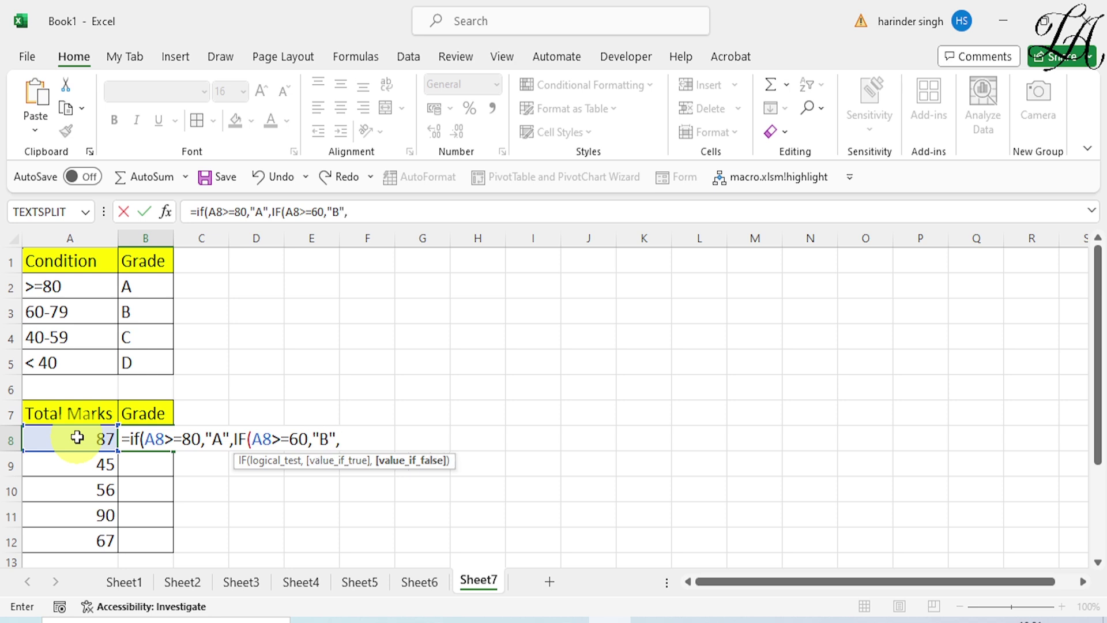
Complete the B8 grade formula with a third nested IF, IF(A8>=40,"C","D"))), and enter it.
type("IF")
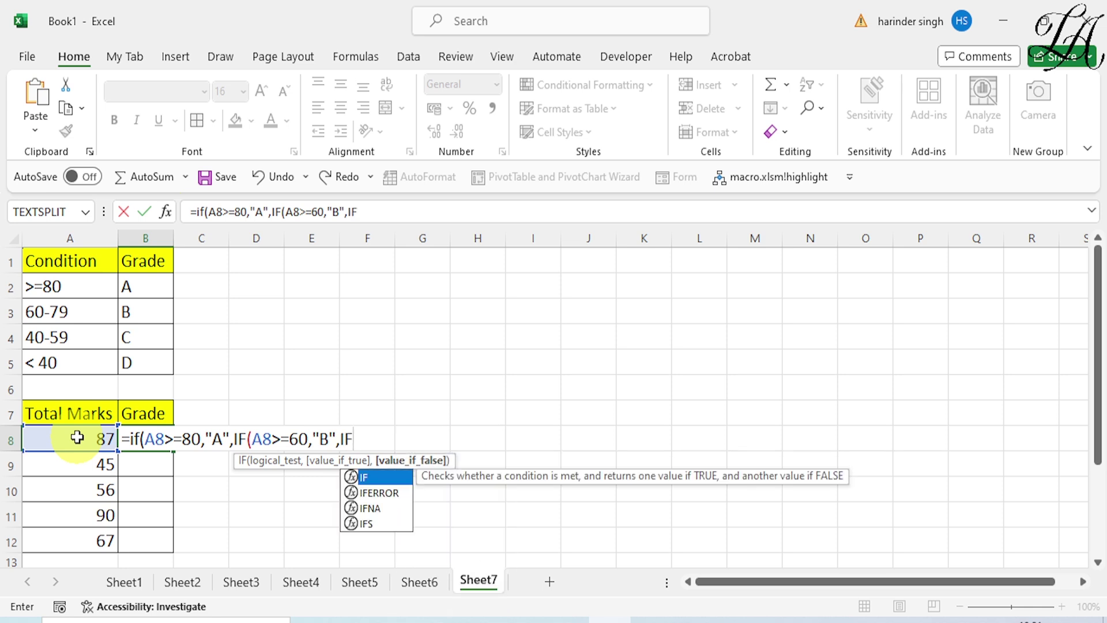
type("(")
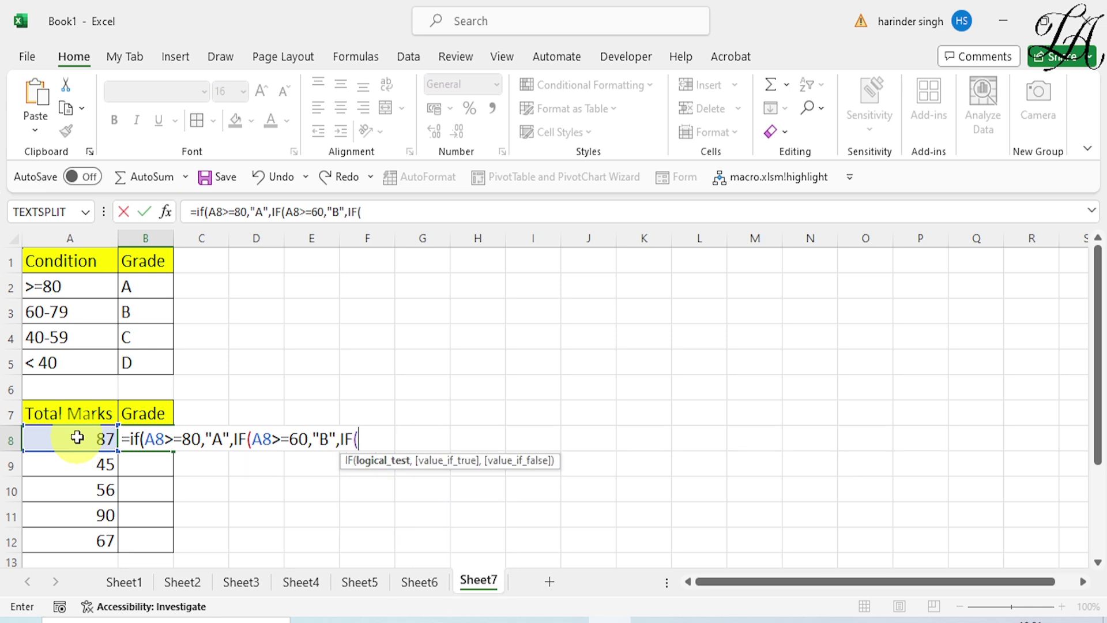
left_click(77, 437)
type(">")
type("=")
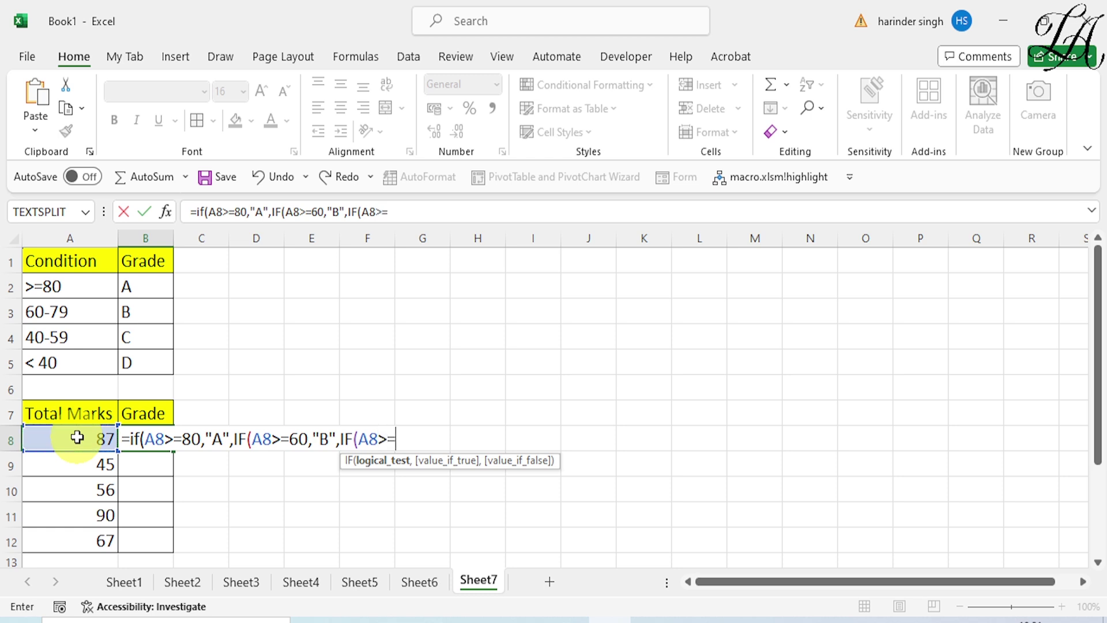
type("40,\"C")
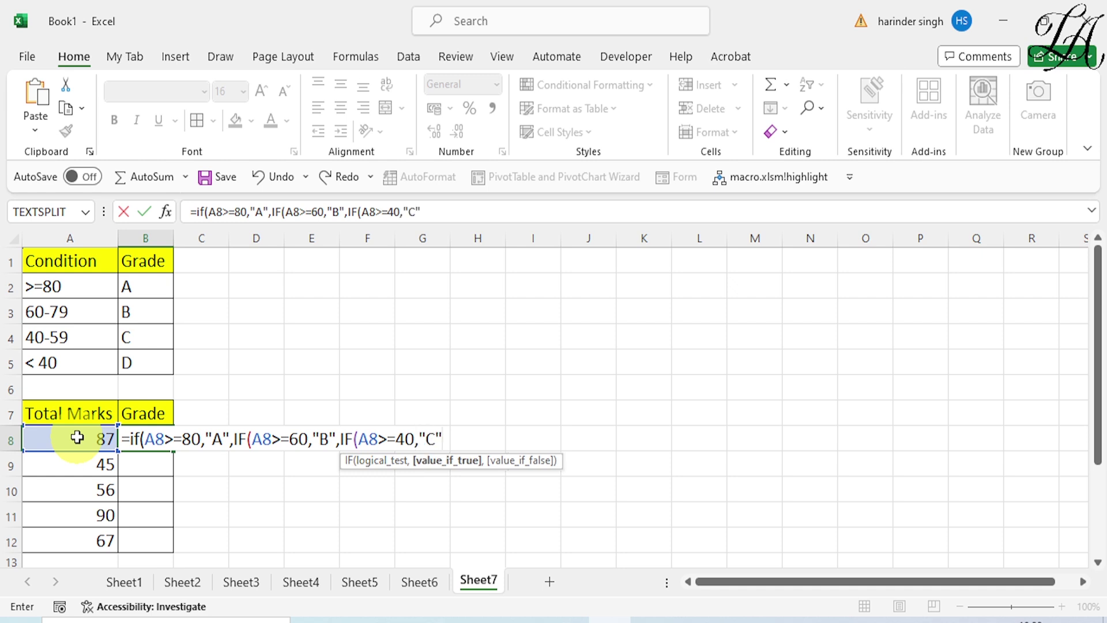
type("\",")
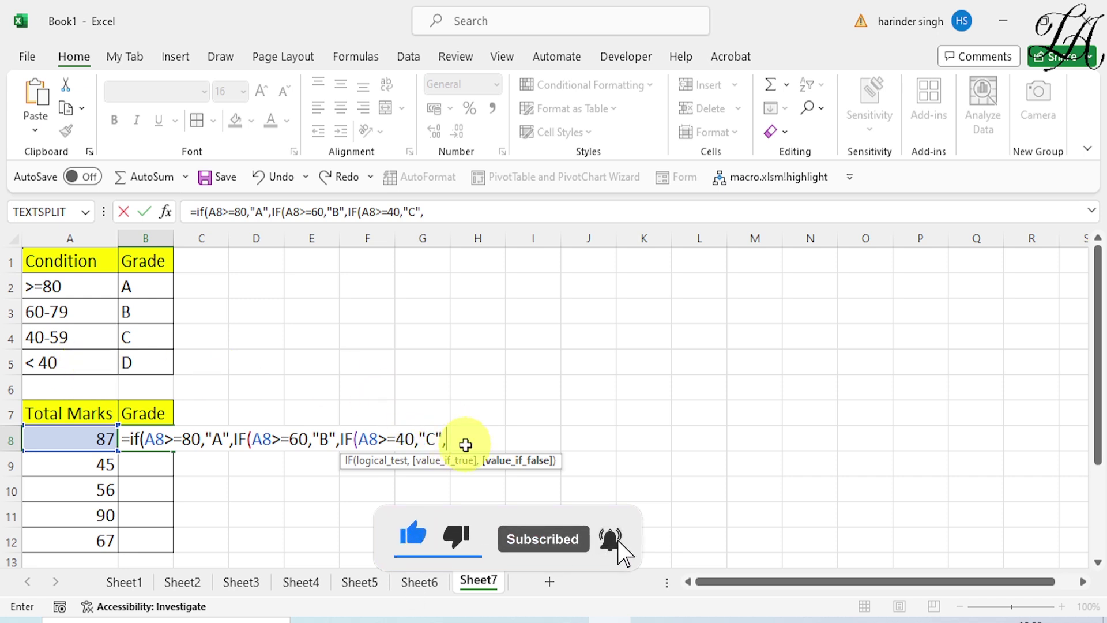
type("\"D\")))")
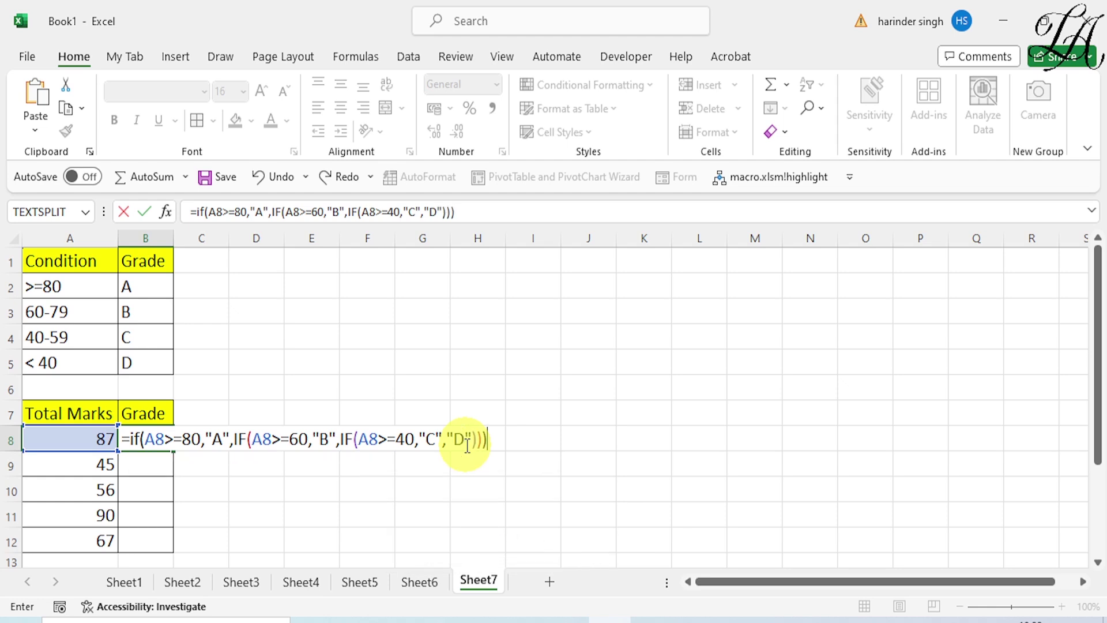
key("Return")
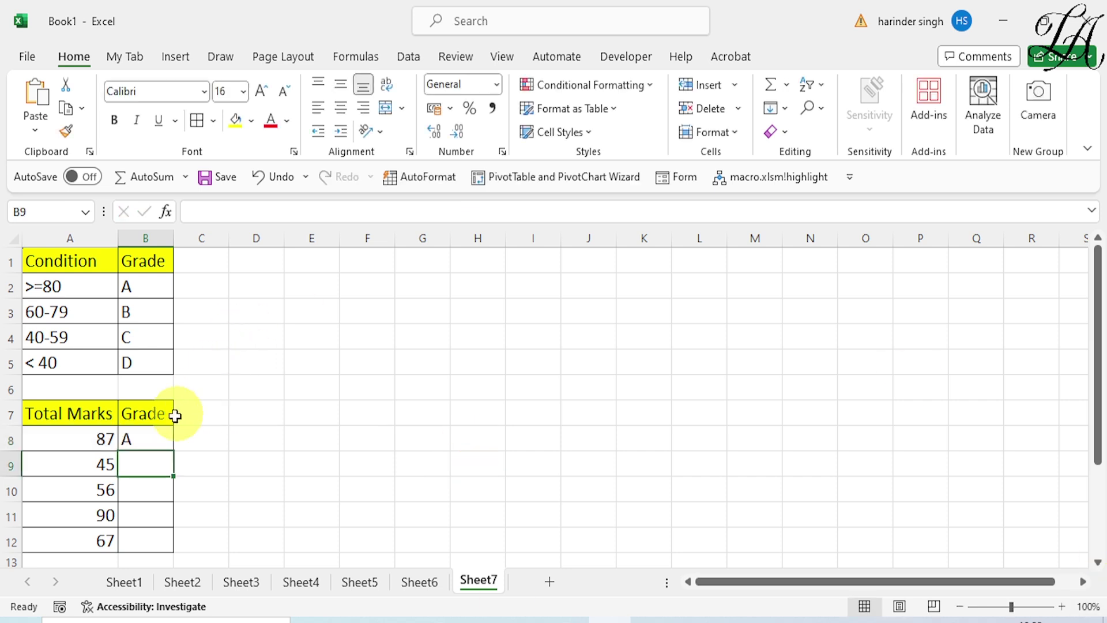
Fill the B8 grade formula down the Grade column through B12.
left_click(142, 442)
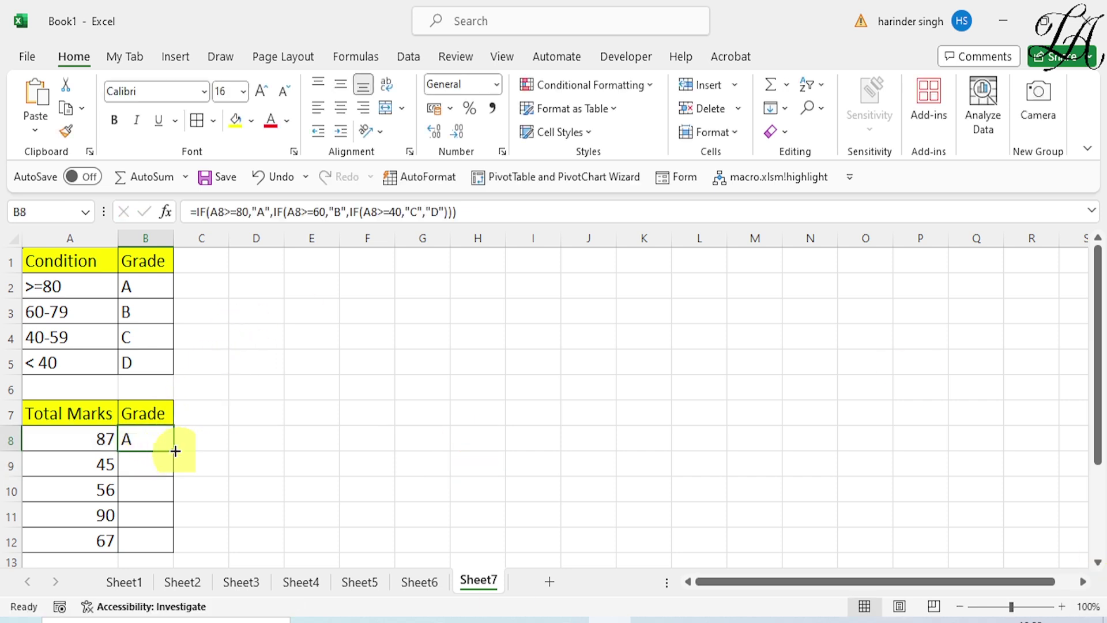
double_click(176, 450)
left_click(249, 455)
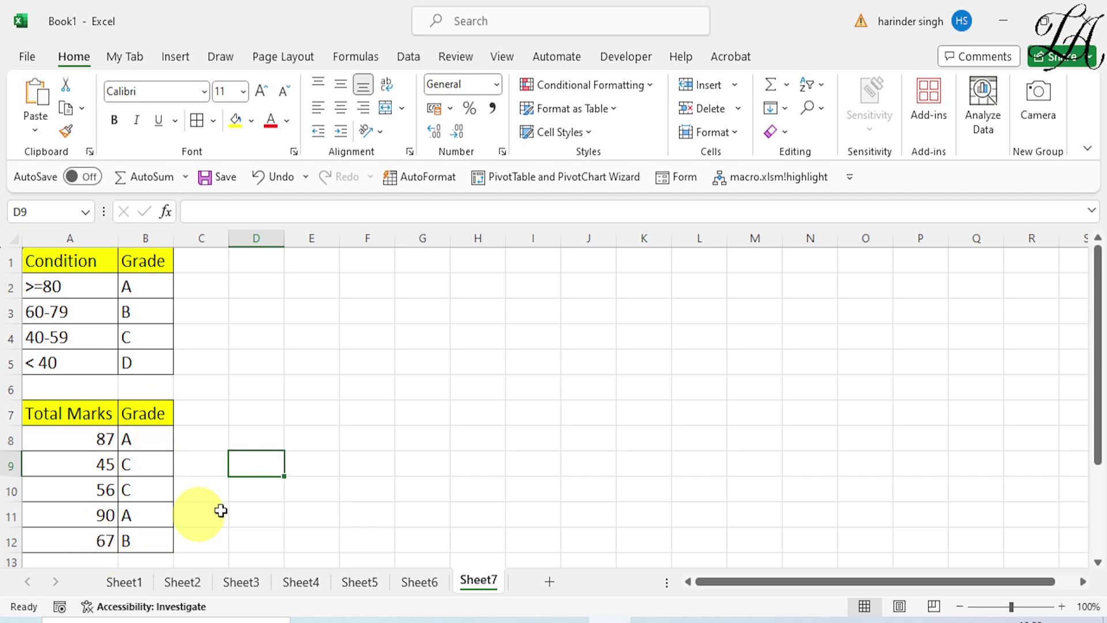
left_click(291, 504)
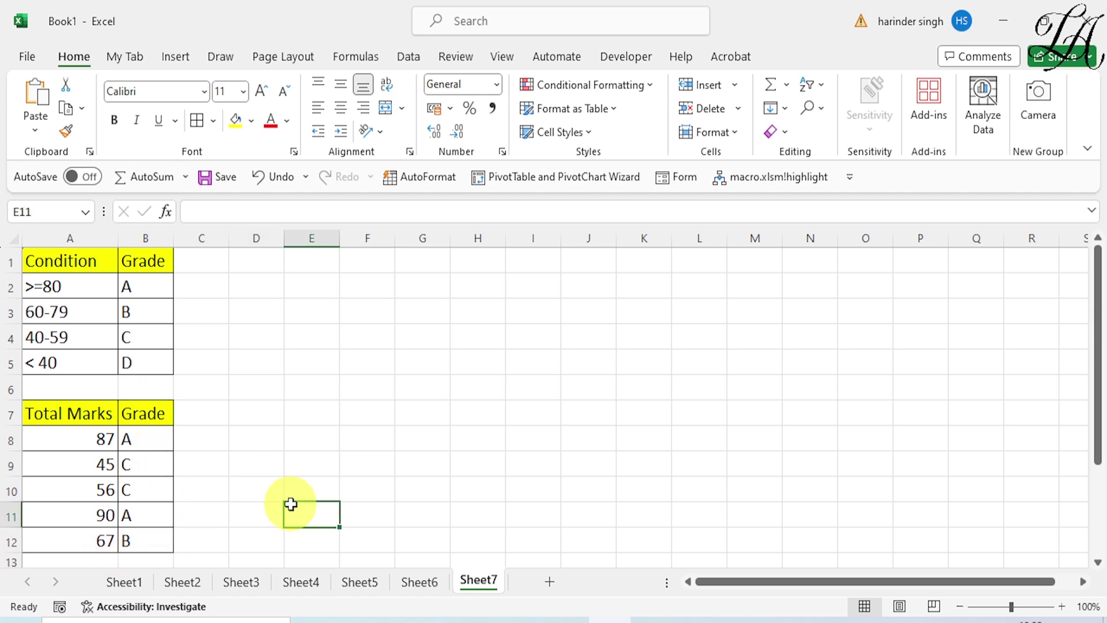